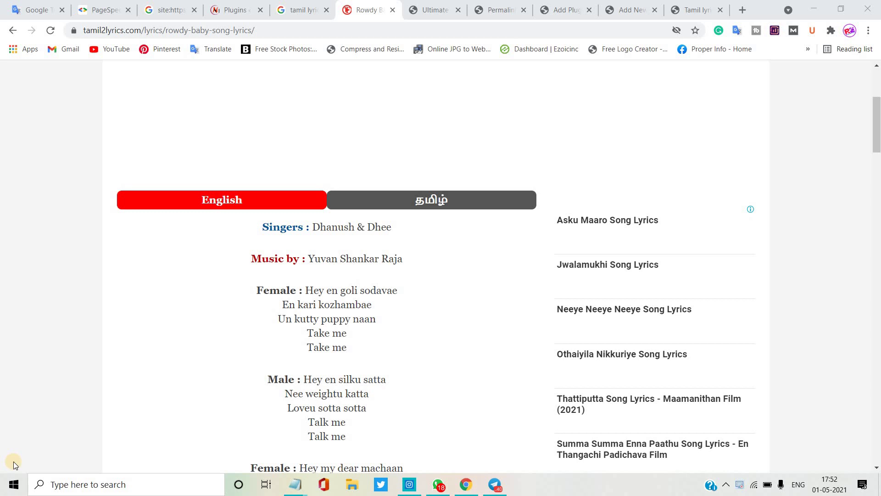
Step: Compare the example page's Tamil and English lyrics, then return to the Ultimate Blocks settings
click(393, 209)
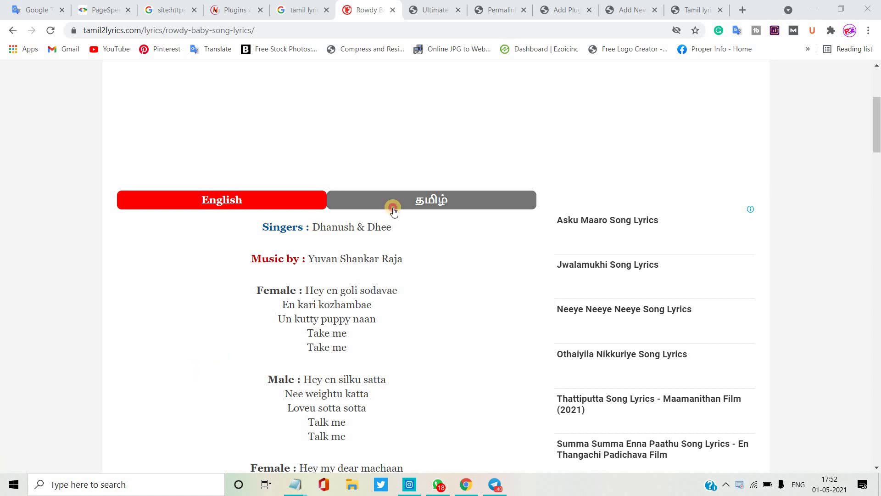
click(282, 197)
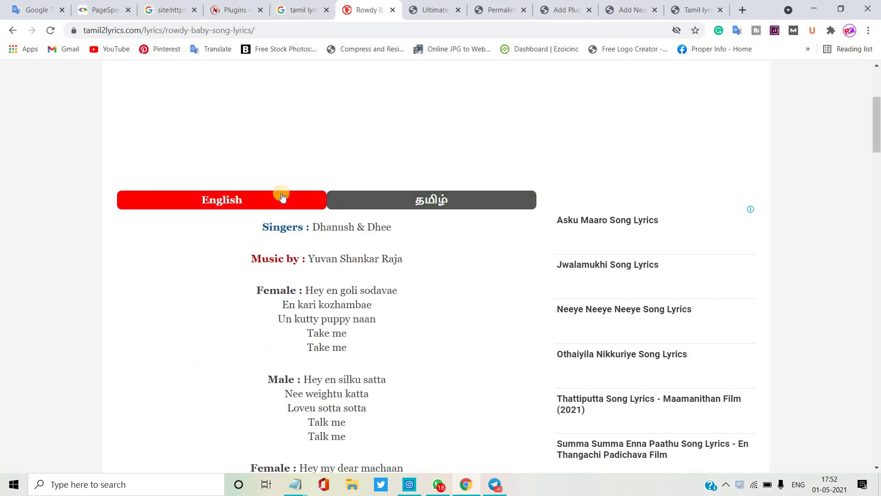
click(434, 10)
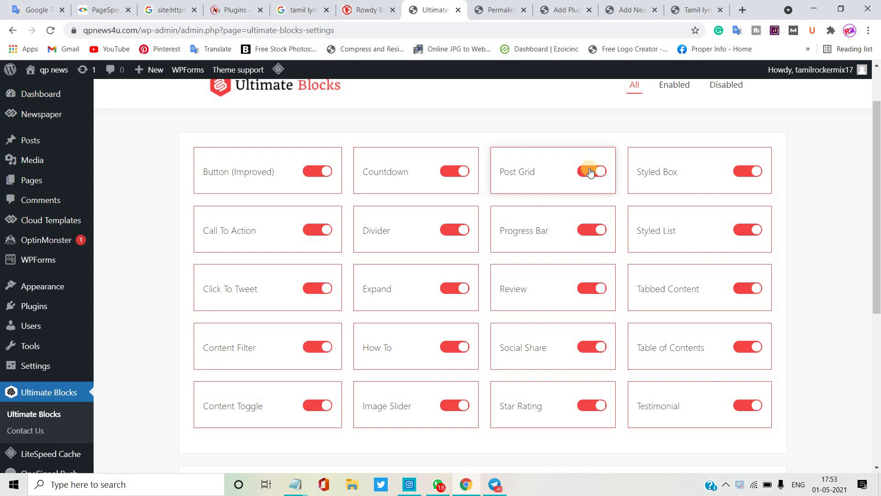
Step: Scroll through the enabled Ultimate Blocks grid, then return to the Rowdy Baby lyrics page
scroll(875, 174, up, 1)
scroll(875, 173, up, 1)
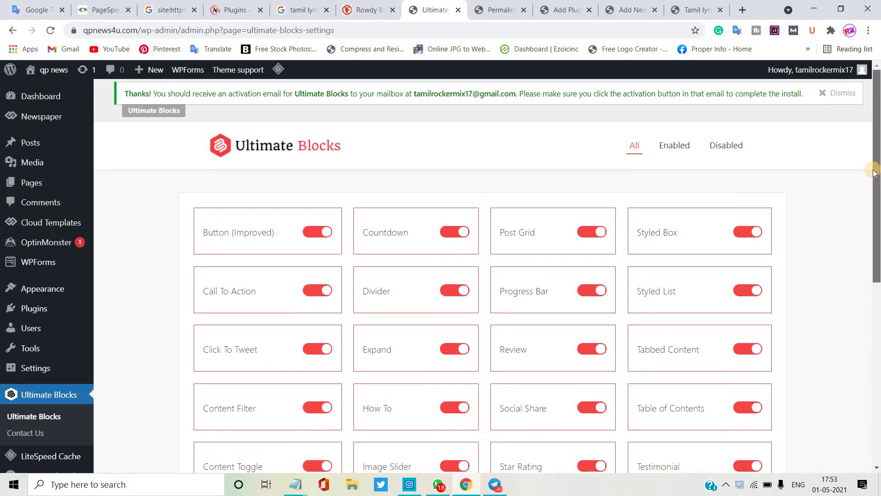
drag(878, 220, 877, 280)
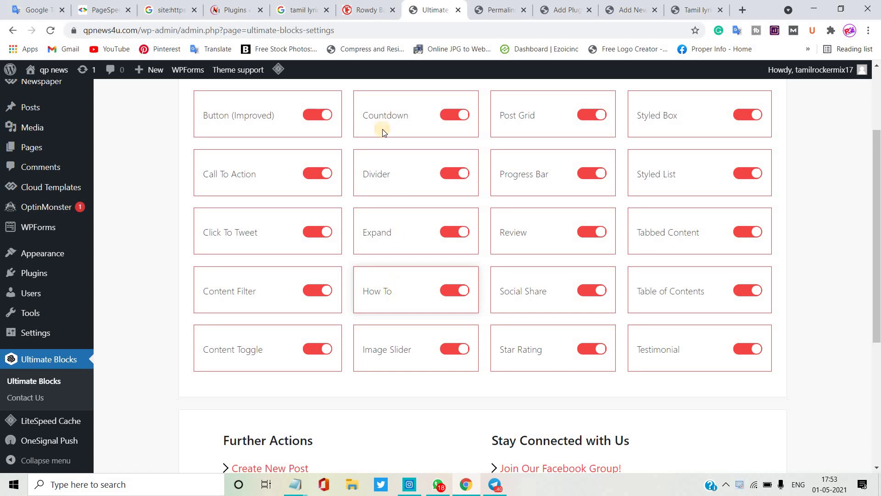
click(367, 10)
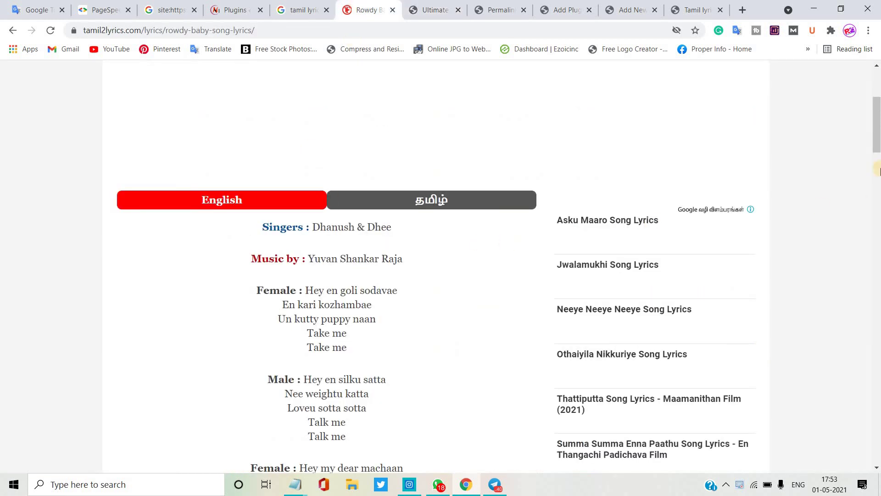
Step: Compare the Rowdy Baby lyrics in English and Tamil script, then close that page
drag(877, 152, 876, 168)
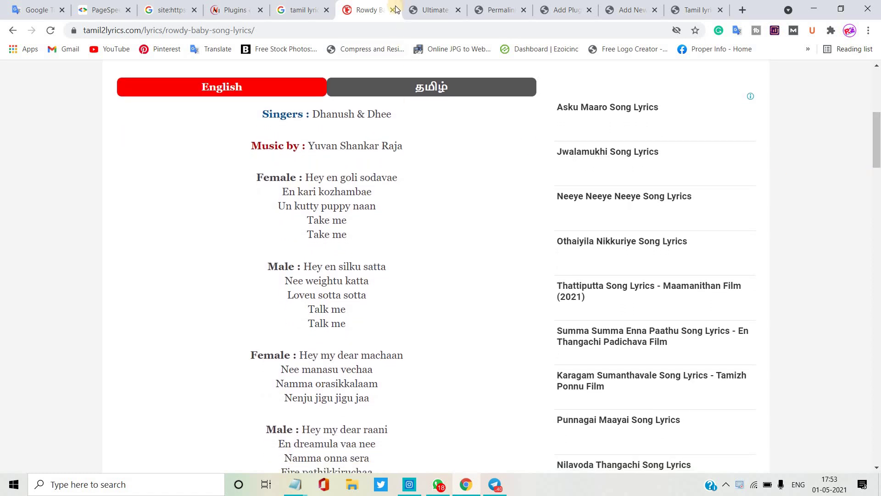
click(221, 93)
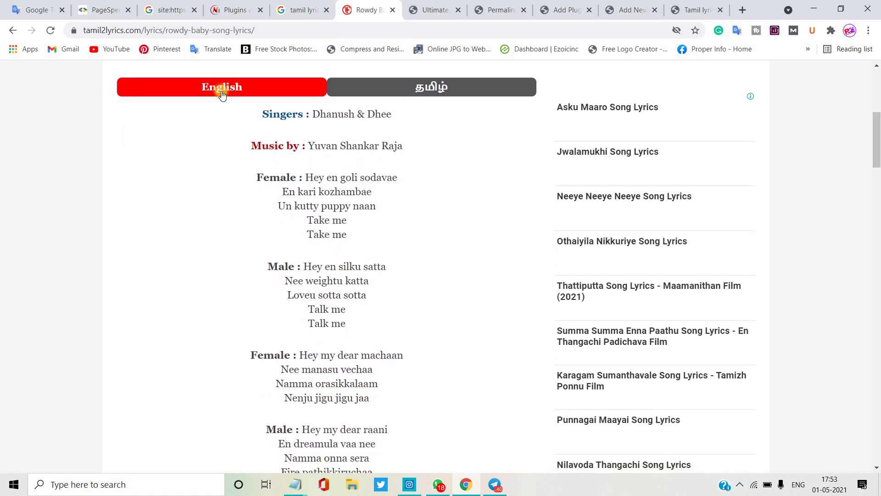
click(387, 88)
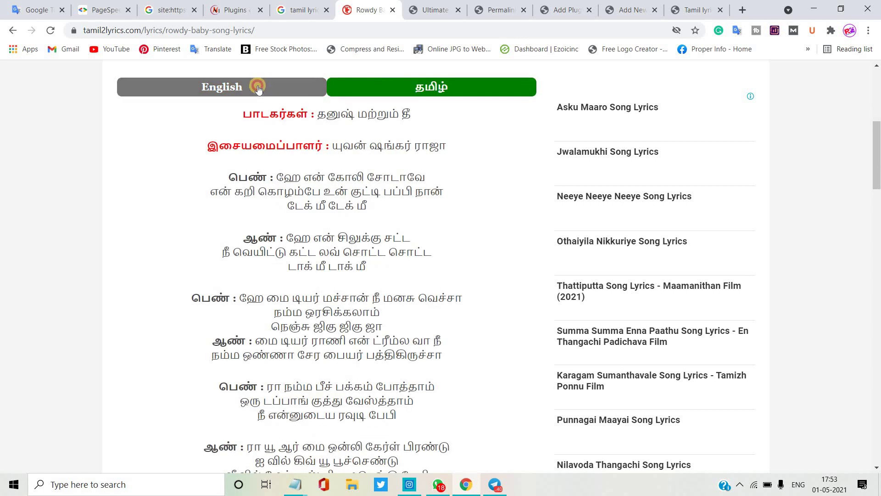
click(259, 90)
click(397, 91)
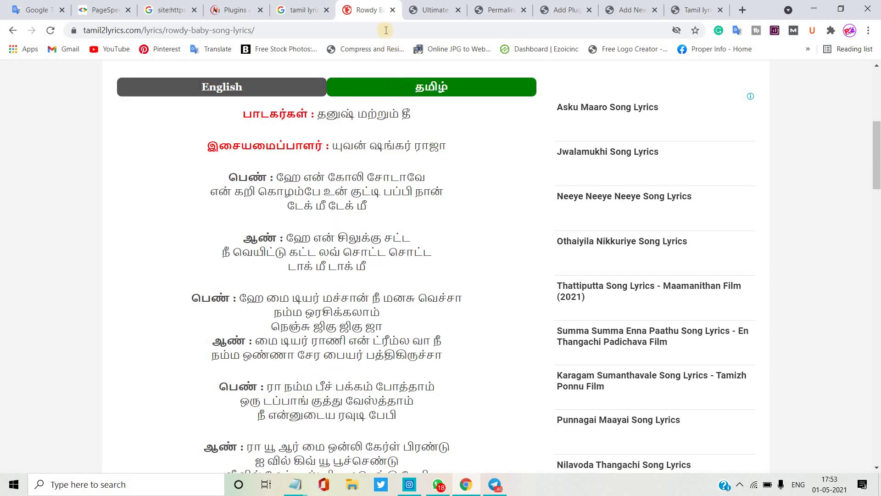
click(392, 11)
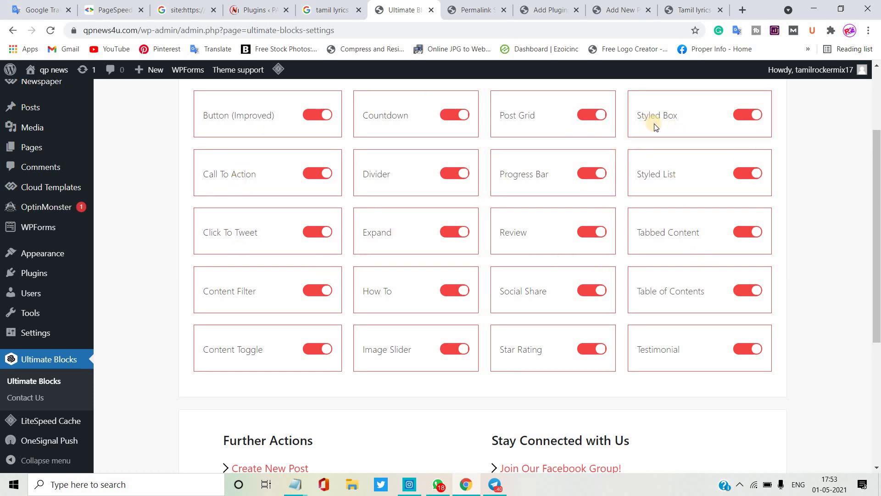
Step: On the published Tamil lyrics post, switch between the English Lyrics and Tamil Lyrics tabs
click(676, 5)
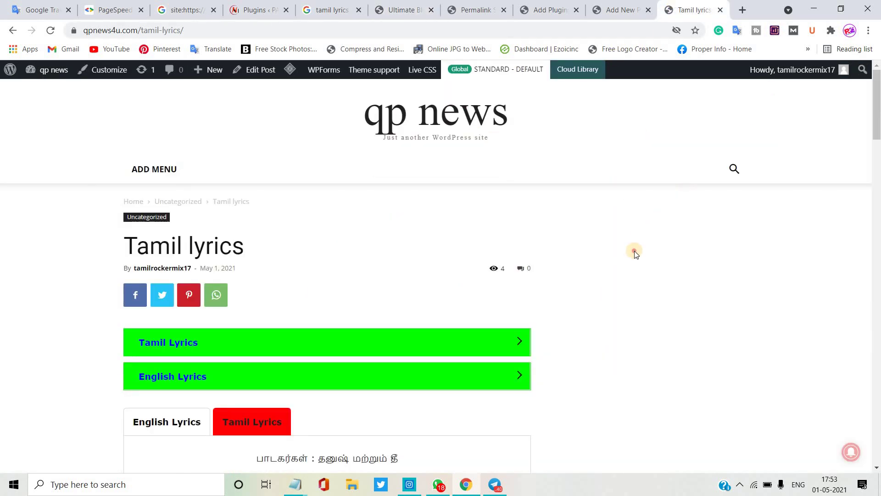
scroll(635, 251, down, 1)
scroll(635, 250, down, 2)
scroll(634, 251, down, 3)
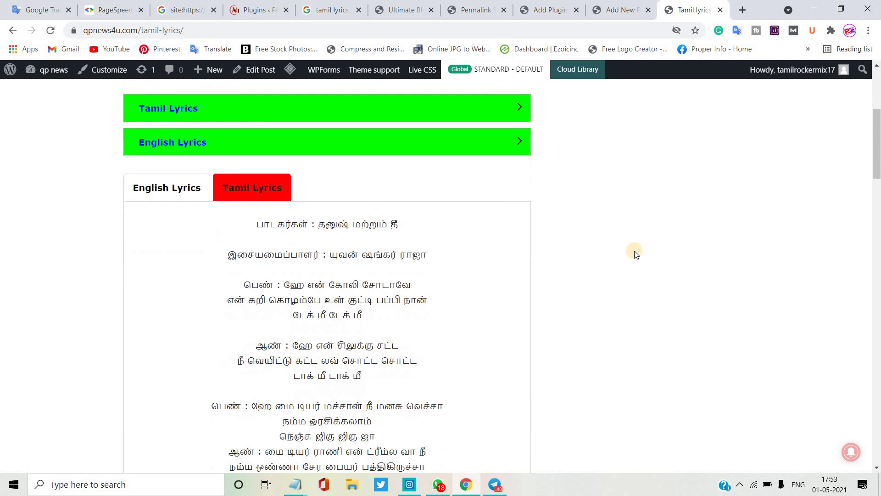
click(161, 163)
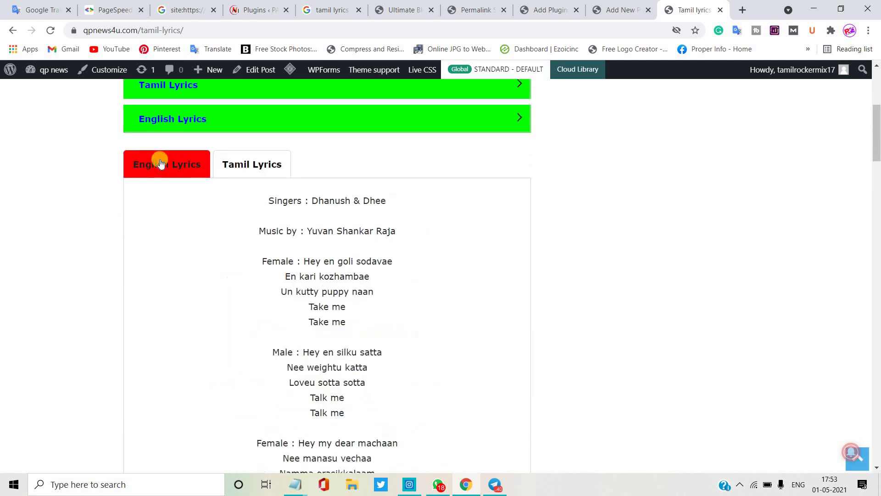
click(244, 169)
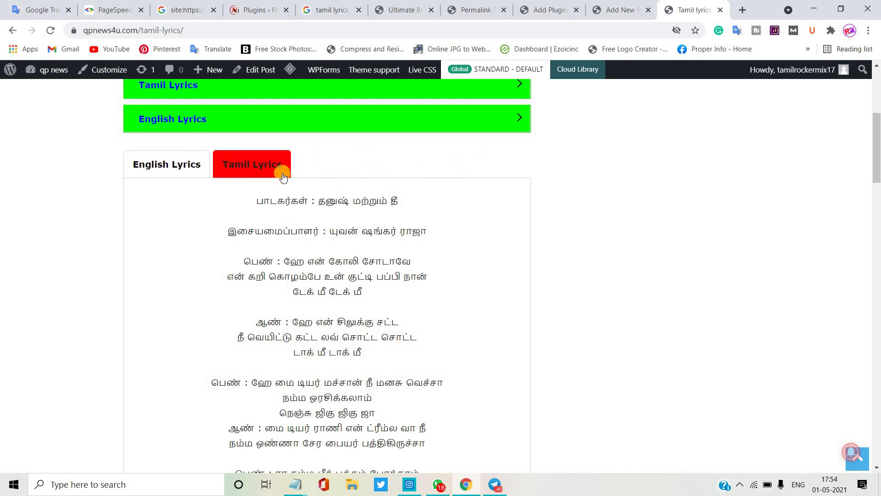
click(166, 168)
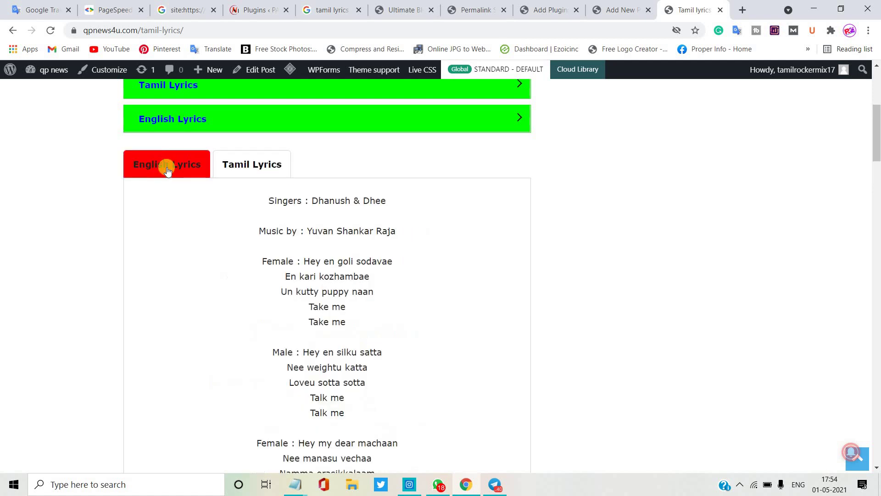
click(224, 164)
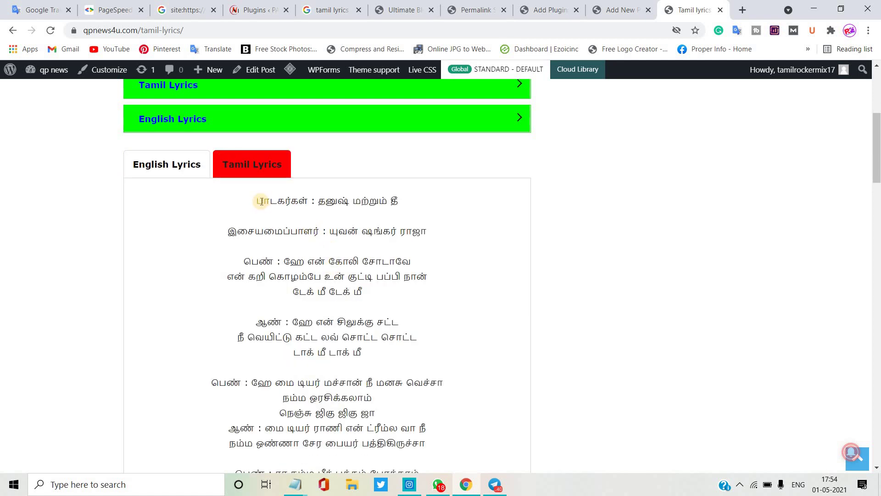
mouse_move(263, 209)
mouse_down()
mouse_move(365, 456)
mouse_move(244, 205)
mouse_move(376, 381)
mouse_up()
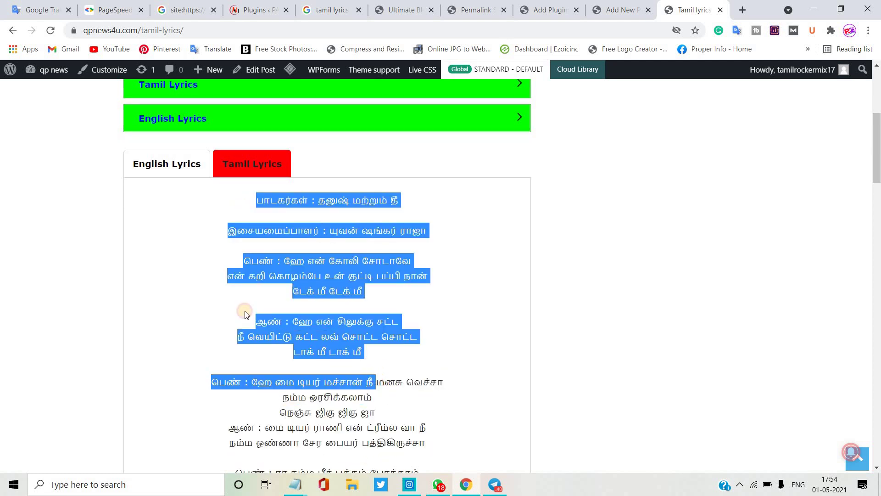
click(170, 236)
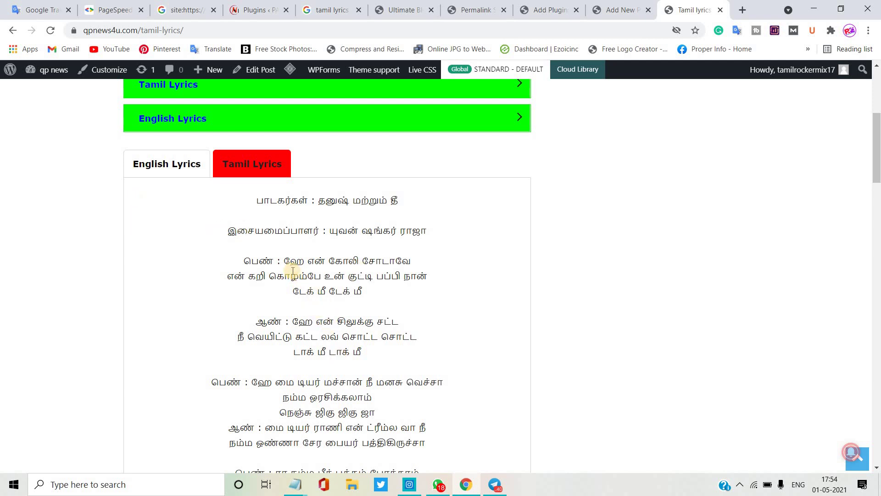
Step: Expand and collapse the green Tamil Lyrics and English Lyrics toggle panels, then return to the editor
click(172, 176)
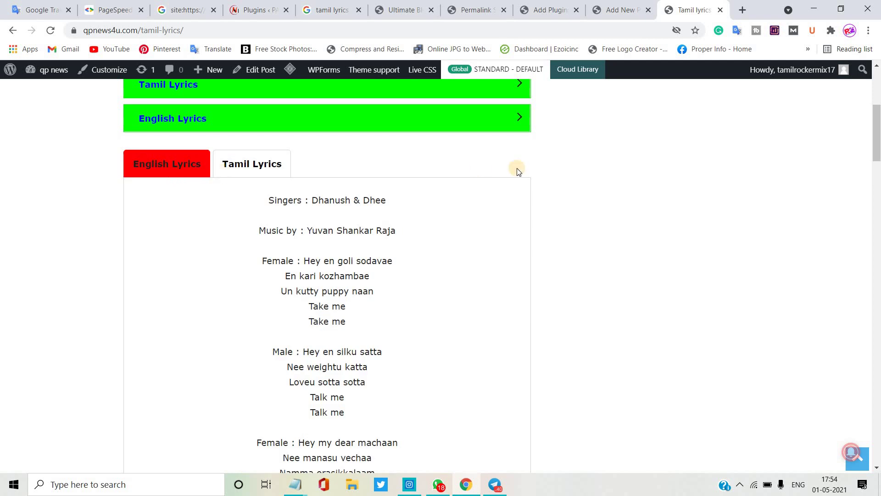
scroll(558, 163, up, 2)
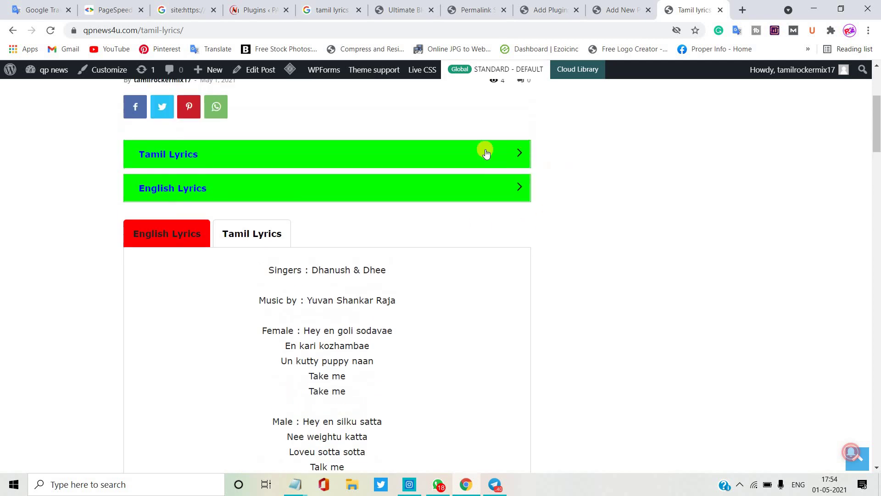
click(494, 158)
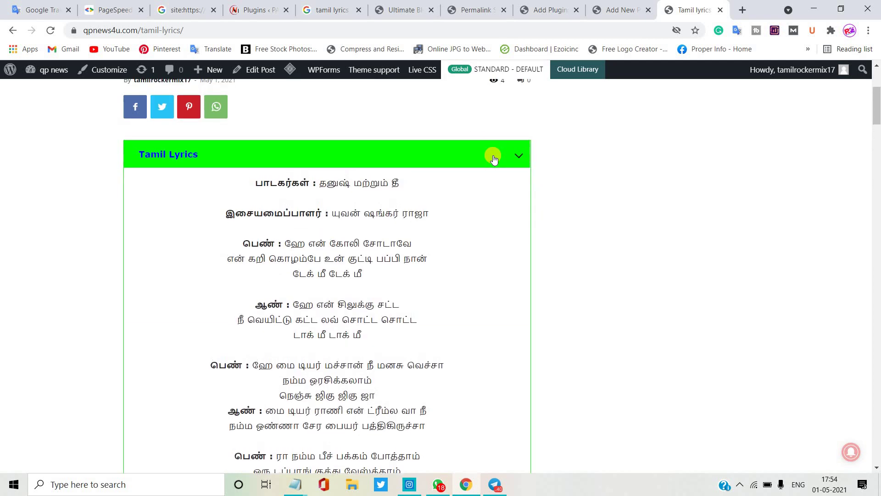
scroll(494, 158, down, 20)
scroll(494, 158, up, 20)
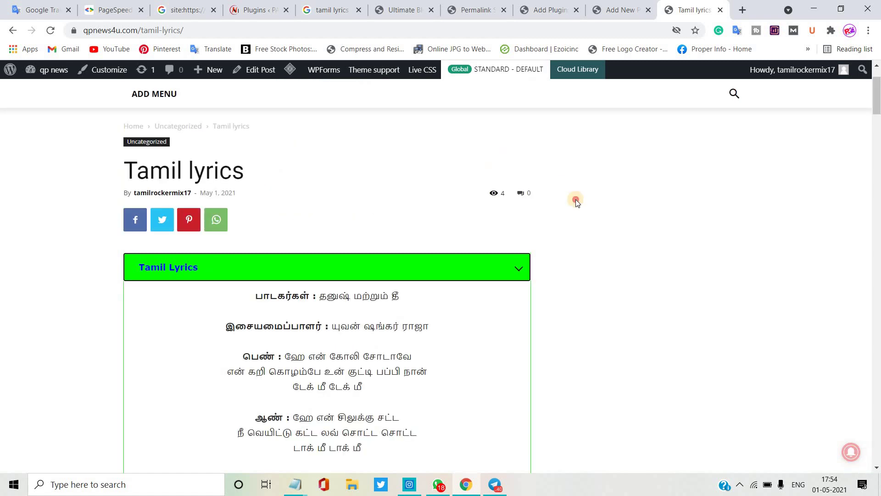
scroll(577, 203, down, 3)
scroll(577, 203, down, 5)
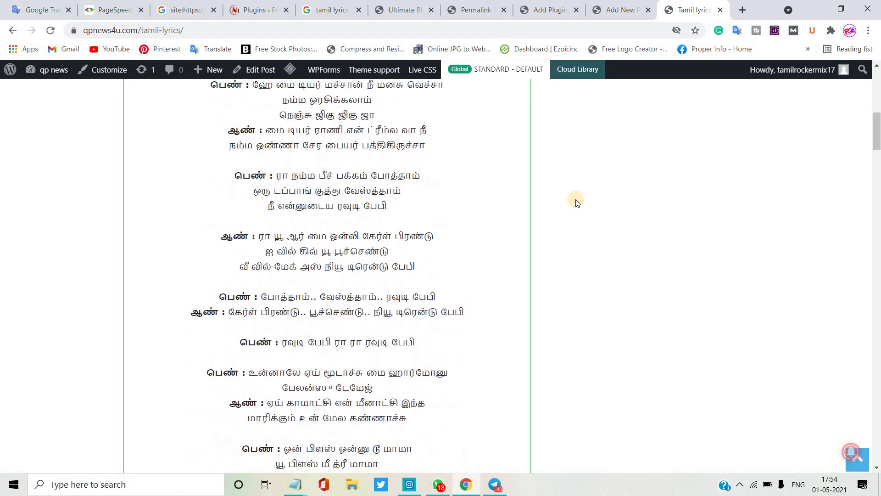
scroll(577, 203, up, 5)
scroll(577, 203, up, 1)
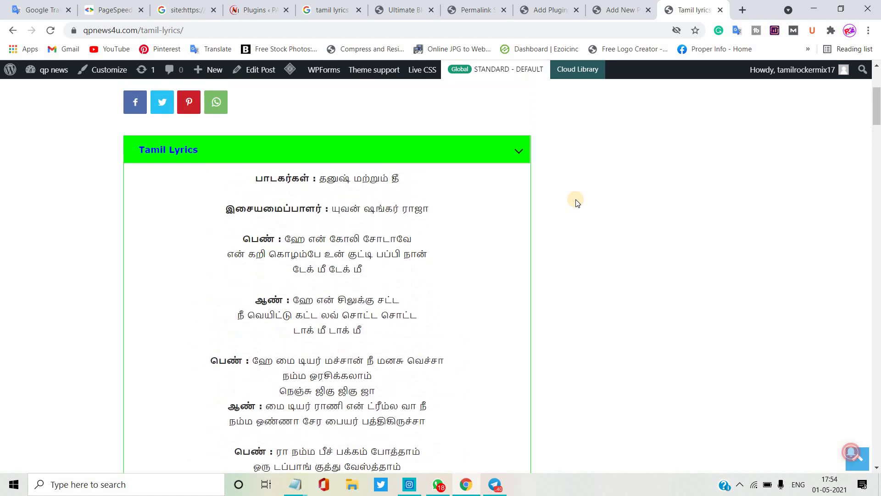
click(511, 151)
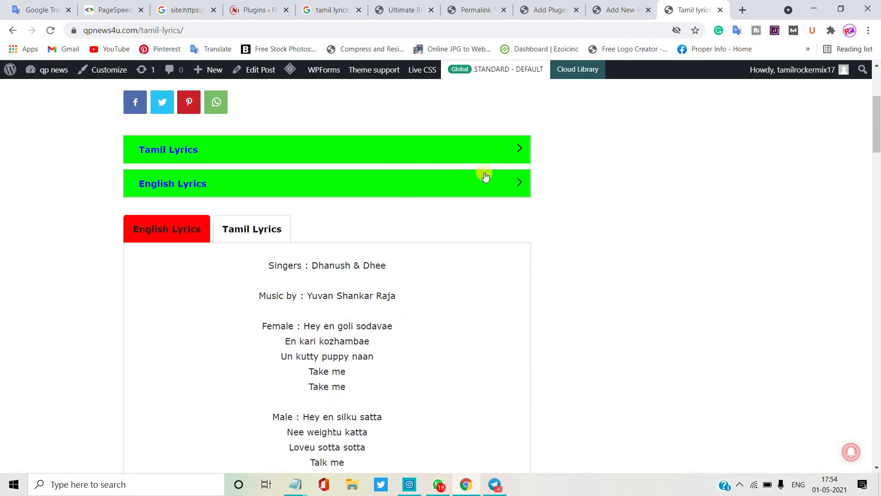
click(504, 184)
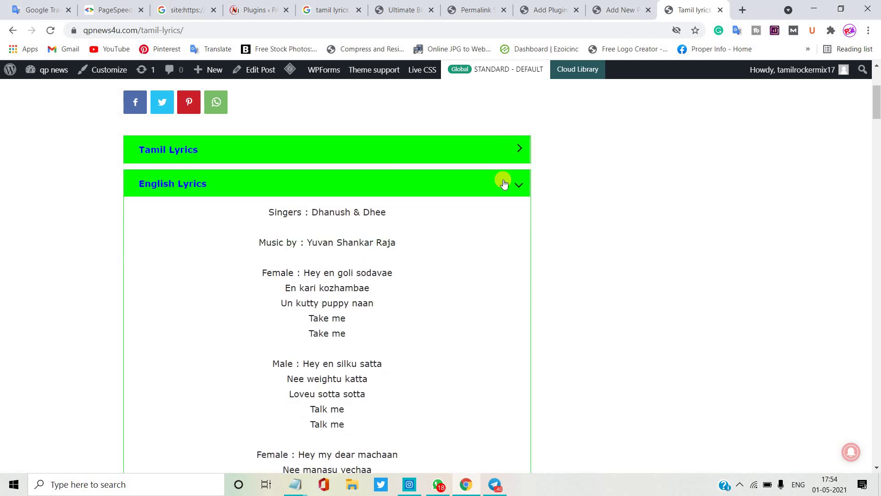
click(505, 184)
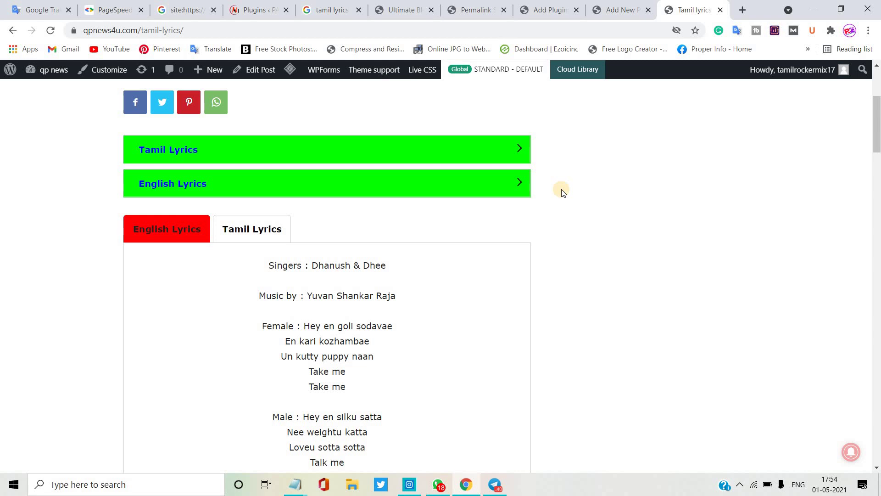
click(632, 16)
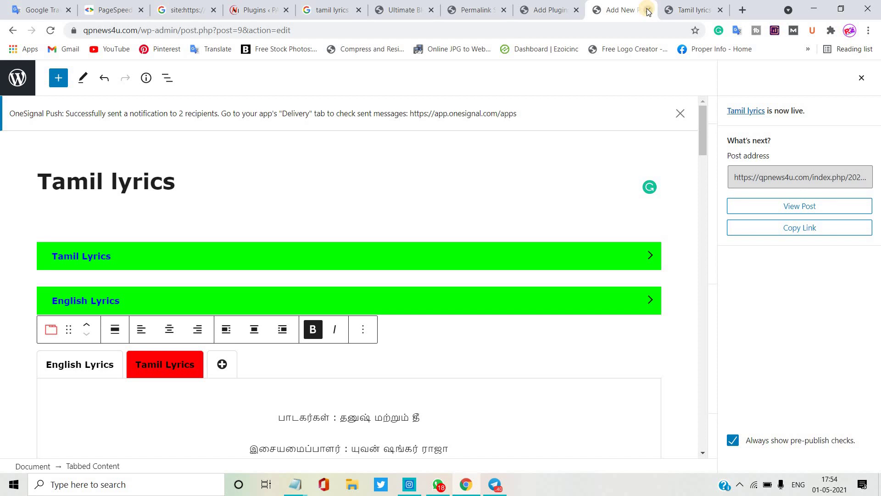
Step: Paste text into the Add Plugins search field, then clear it
click(575, 3)
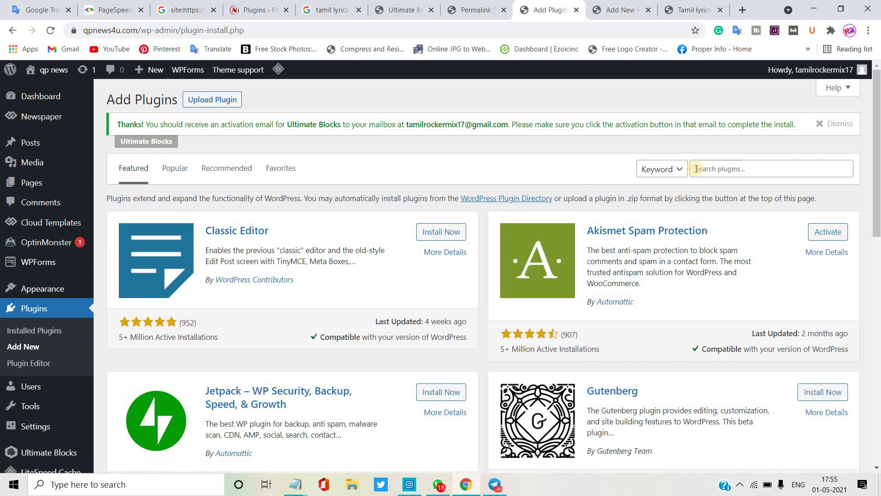
click(719, 167)
key(ctrl+v)
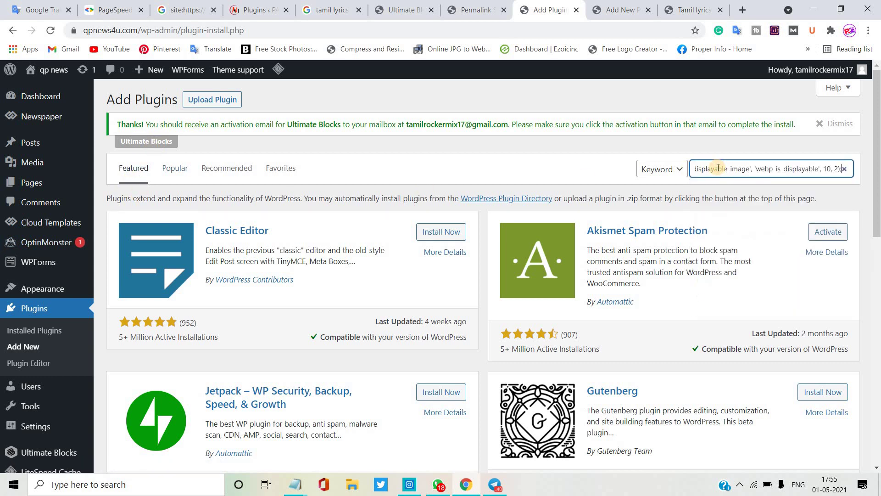
key(ctrl+a)
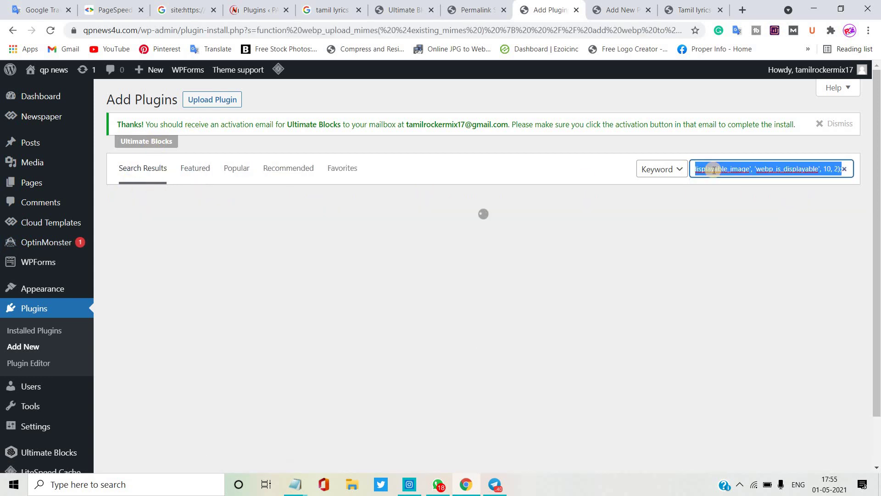
key(BackSpace)
Step: Look over the Ultimate Blocks settings page listing the enabled blocks
click(472, 9)
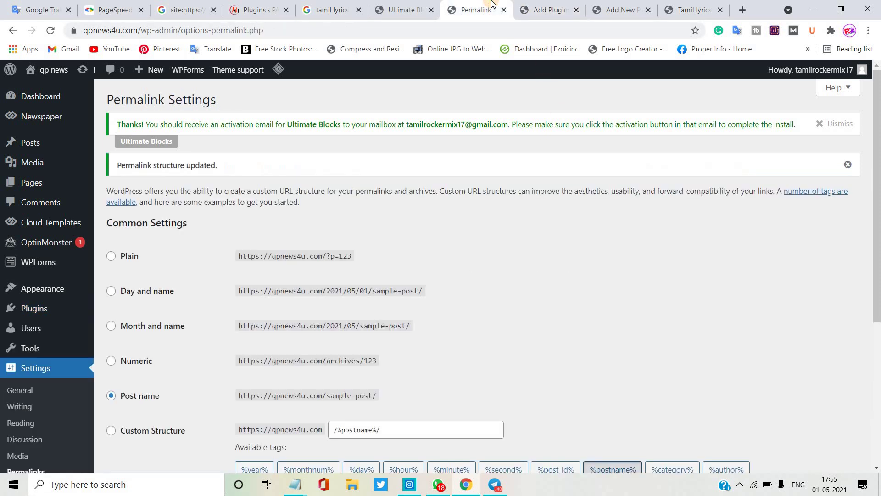
click(404, 5)
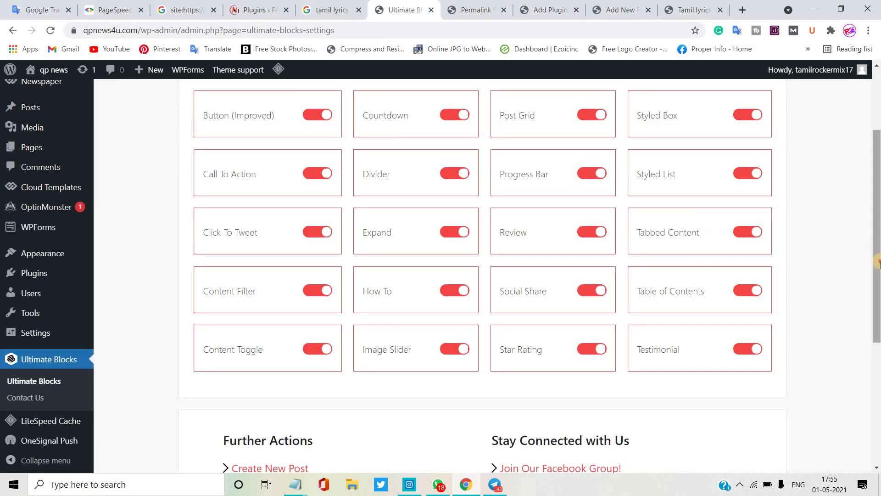
scroll(865, 133, up, 2)
scroll(866, 134, up, 2)
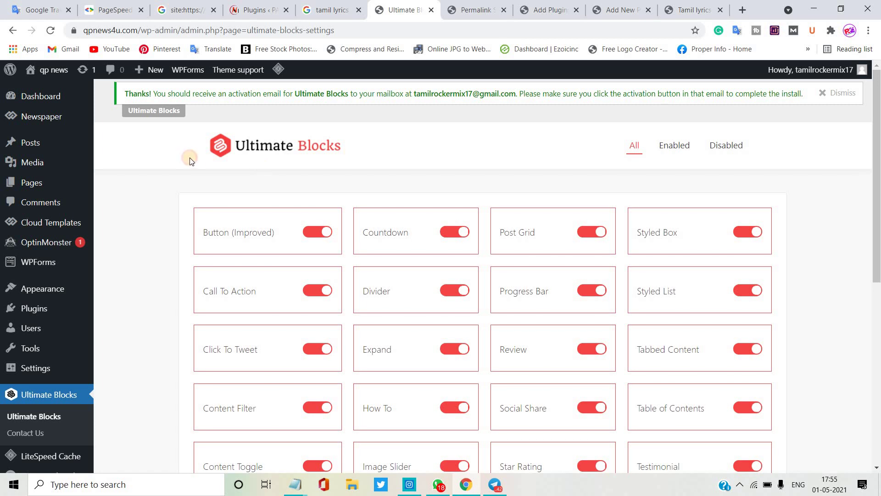
drag(194, 155, 234, 151)
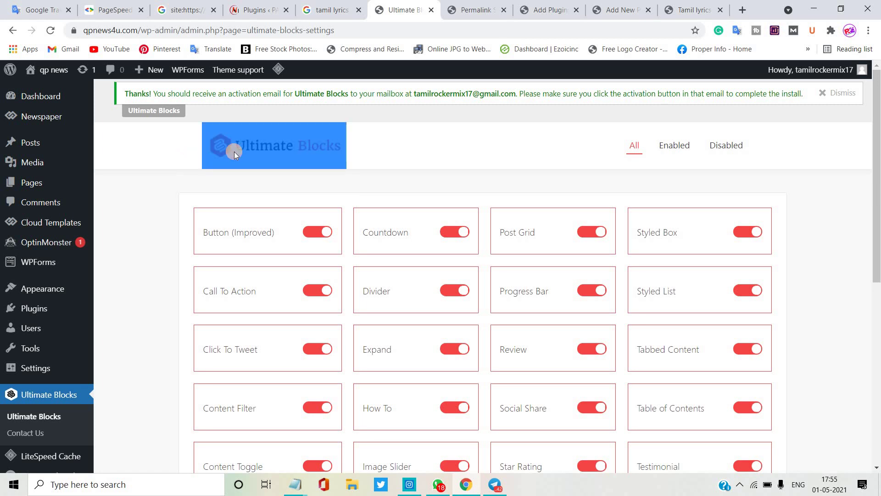
Step: Search Add Plugins for Ultimate Blocks, confirm it is Active, and open its settings
click(478, 10)
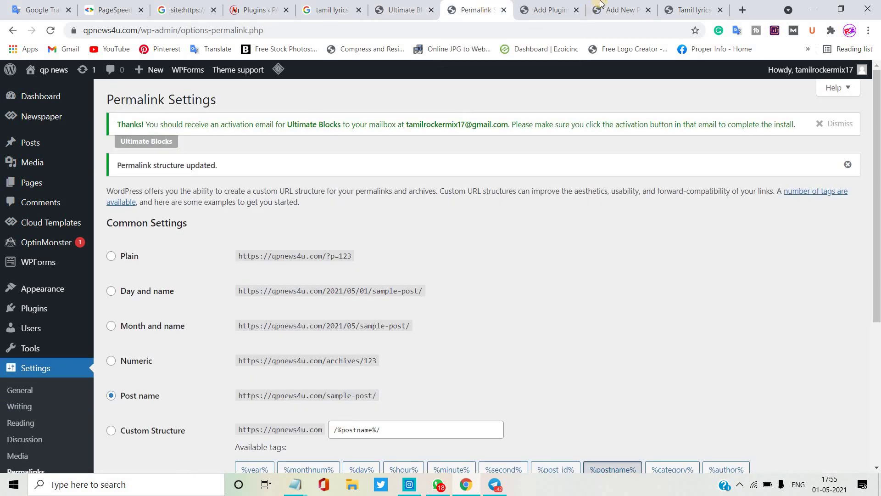
click(549, 9)
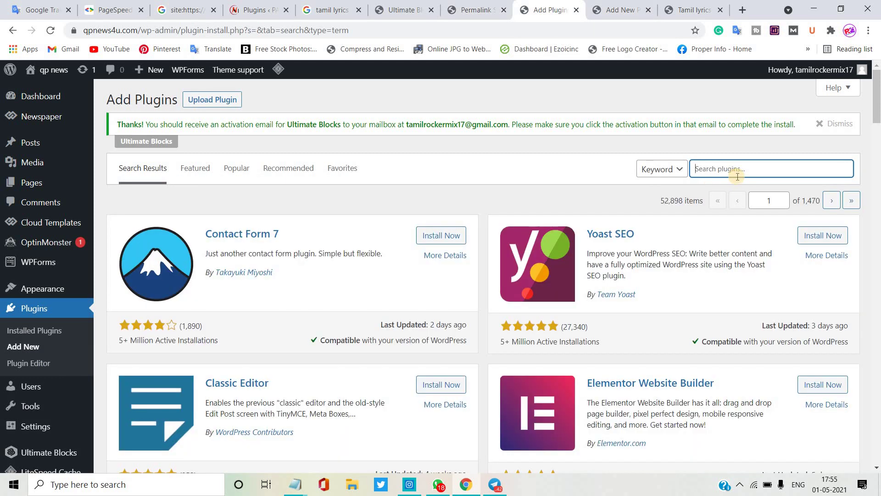
text(Ultimate Blocks)
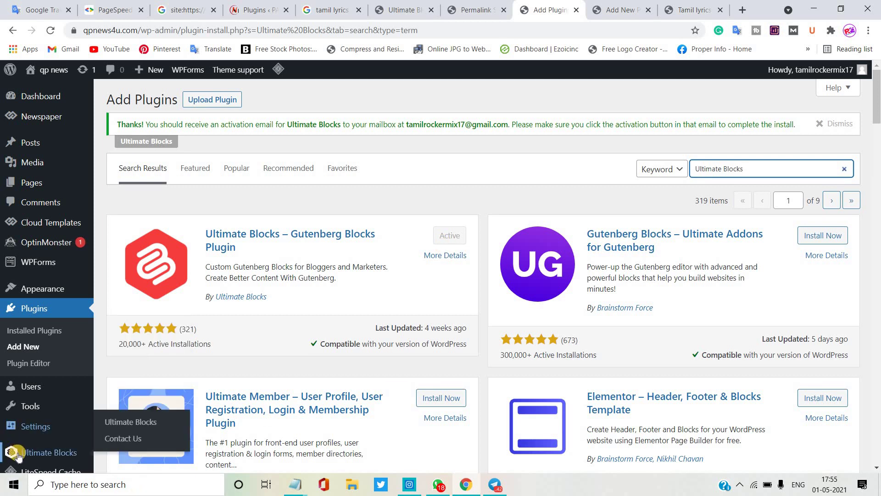
mouse_move(48, 453)
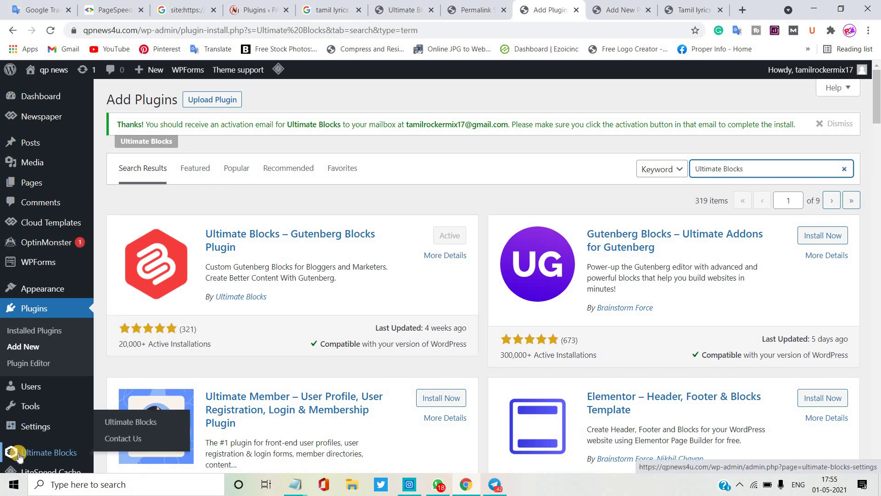
click(18, 453)
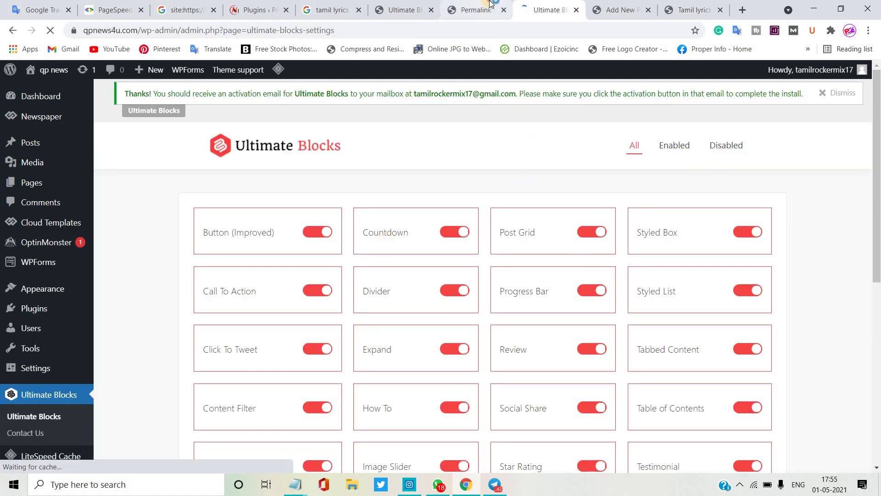
Step: Close the Permalink Settings and duplicate Ultimate Blocks pages
click(488, 14)
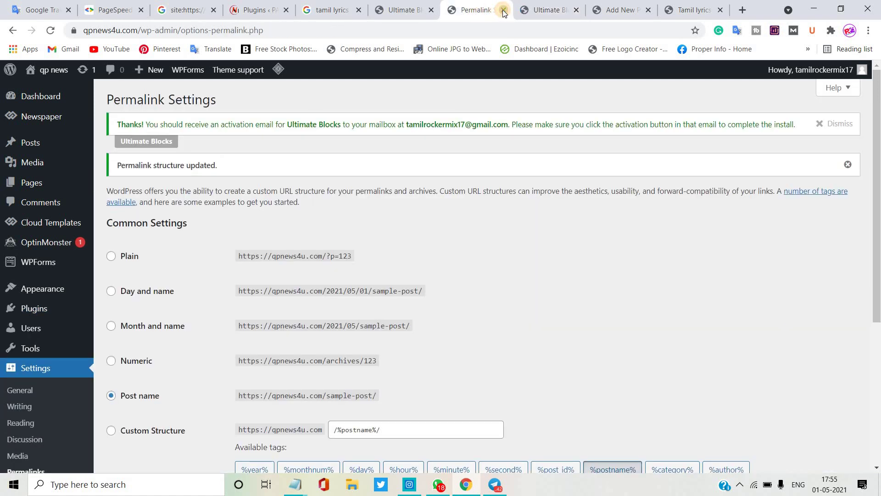
click(504, 9)
click(504, 10)
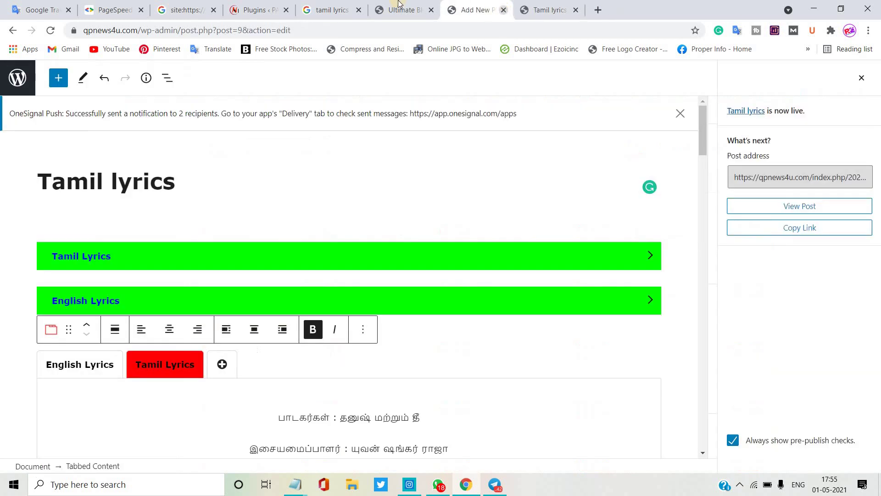
click(389, 5)
mouse_move(30, 142)
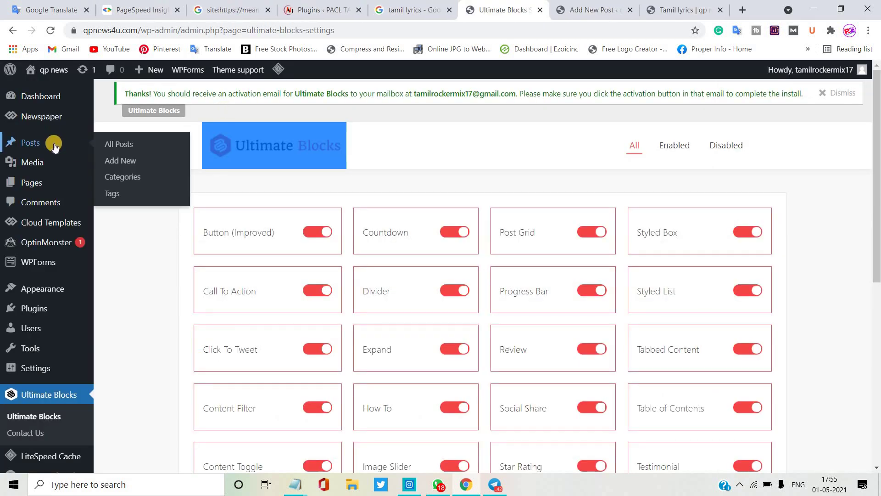
Step: Start a new blank post, then bring up the live Tamil lyrics page
click(118, 160)
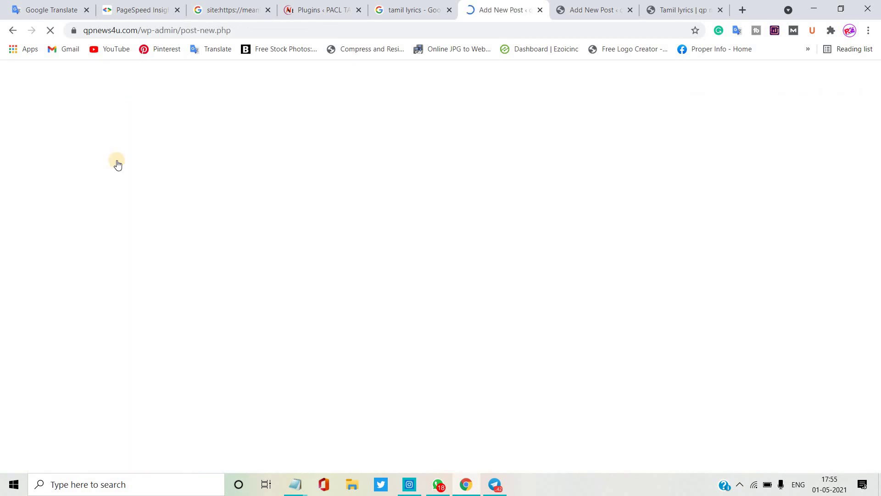
click(711, 7)
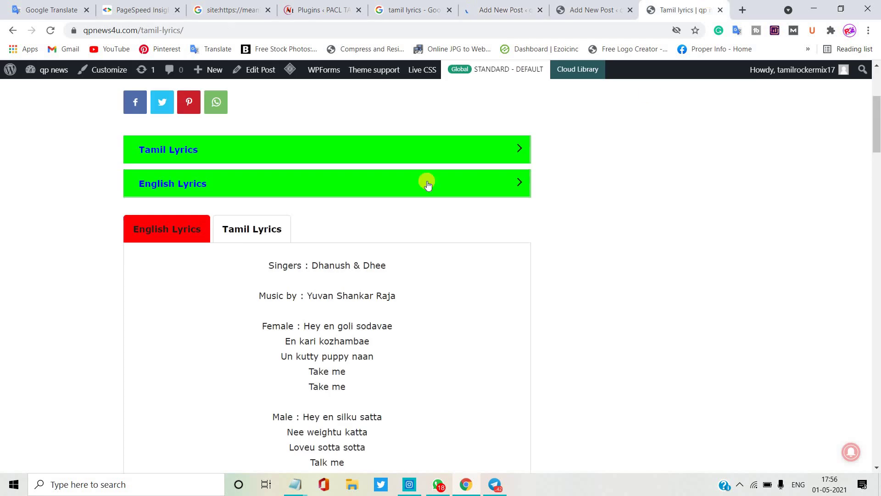
Step: Expand the English Lyrics panel on the live Tamil lyrics post, then collapse it
click(522, 180)
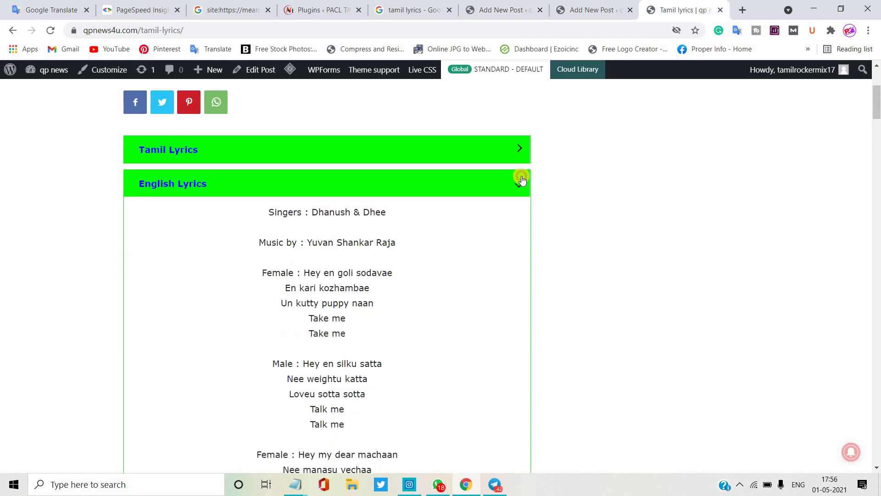
click(522, 180)
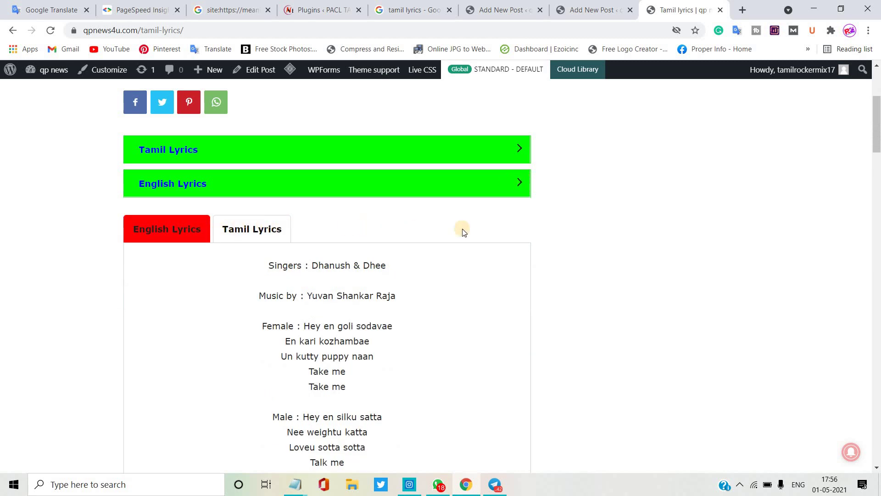
Step: Copy the 'Tamil lyrics' title into the new post and append 'demo'
click(581, 5)
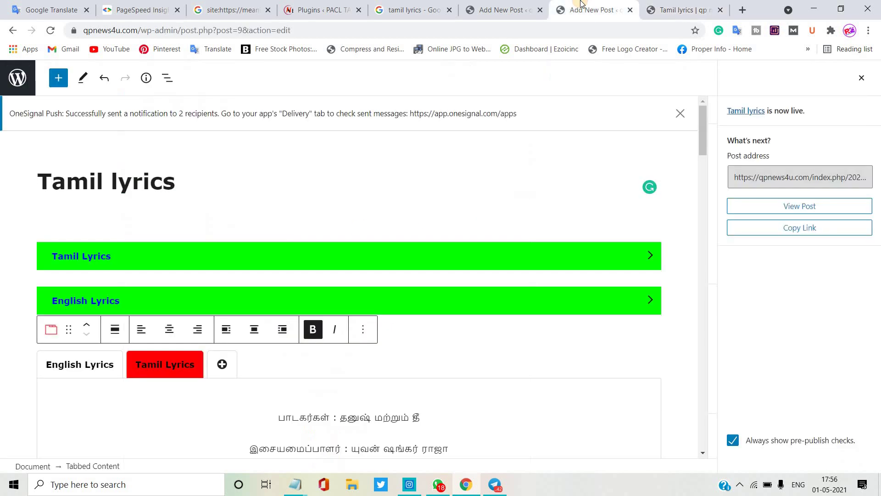
click(527, 6)
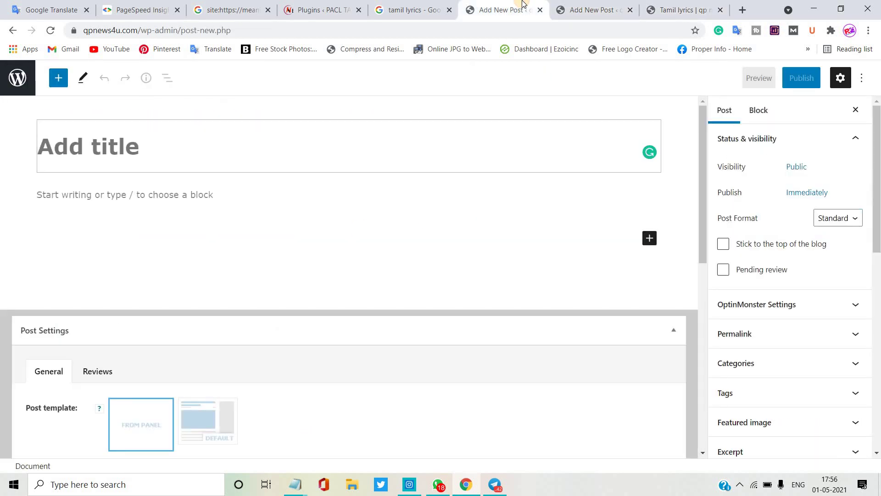
click(595, 5)
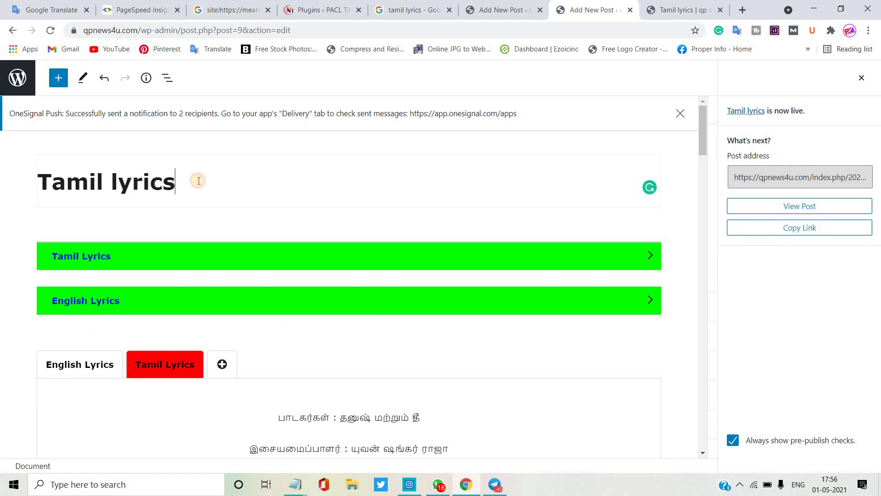
key(ctrl+a)
key(ctrl+c)
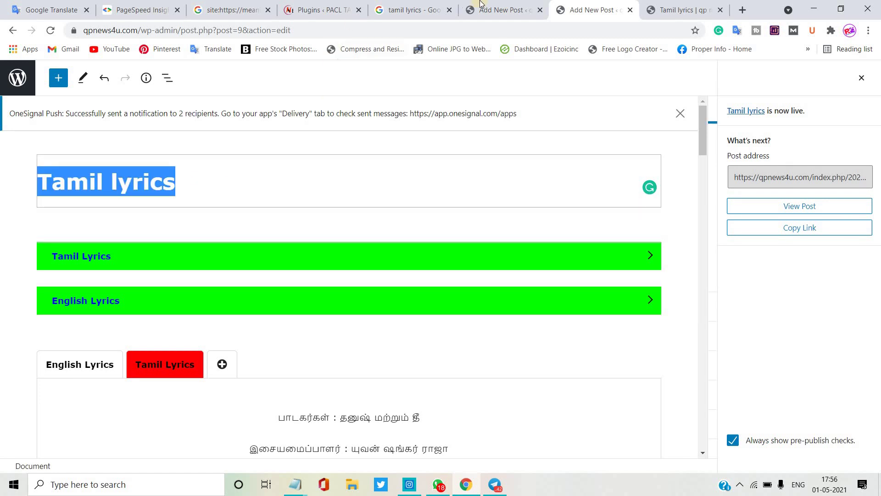
click(508, 10)
key(ctrl+v)
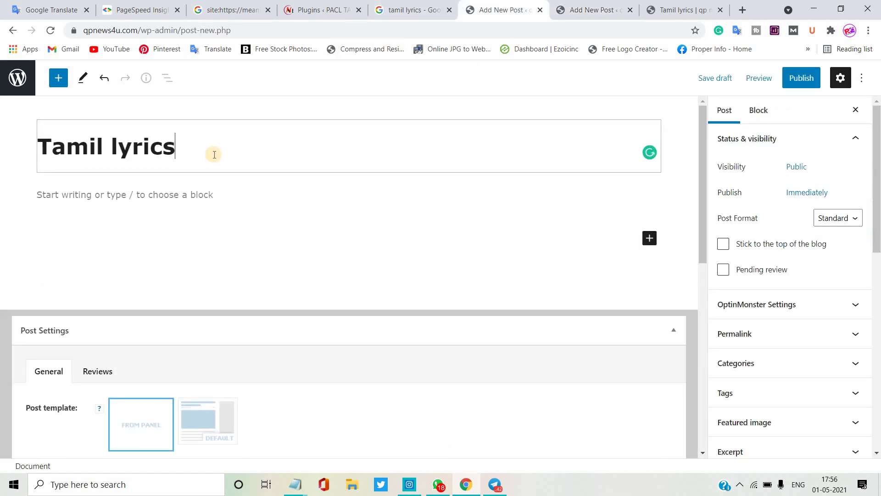
text( d)
text(emo)
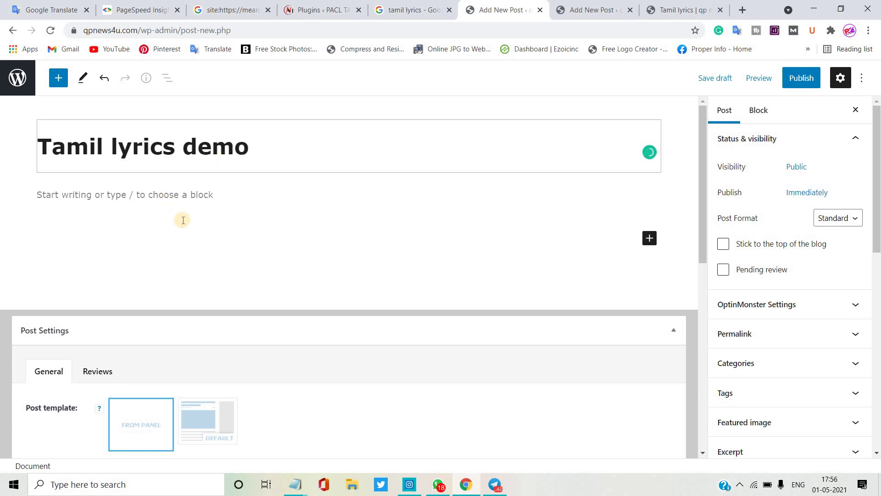
click(203, 197)
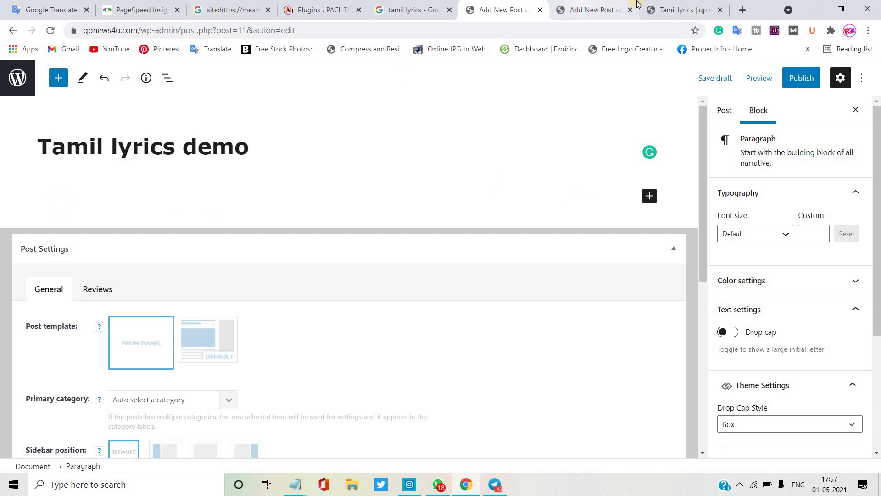
Step: Close the Google 'tamil lyrics' search results and return to the Tamil lyrics post editor
click(674, 9)
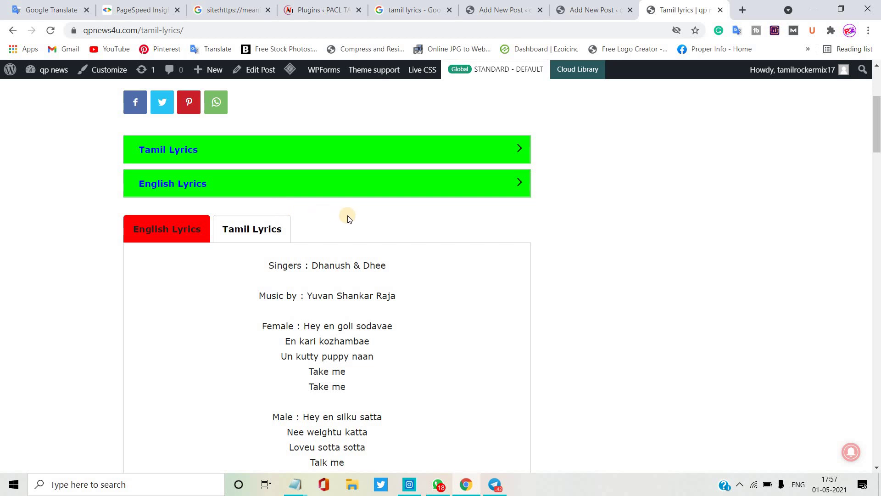
click(347, 4)
click(399, 3)
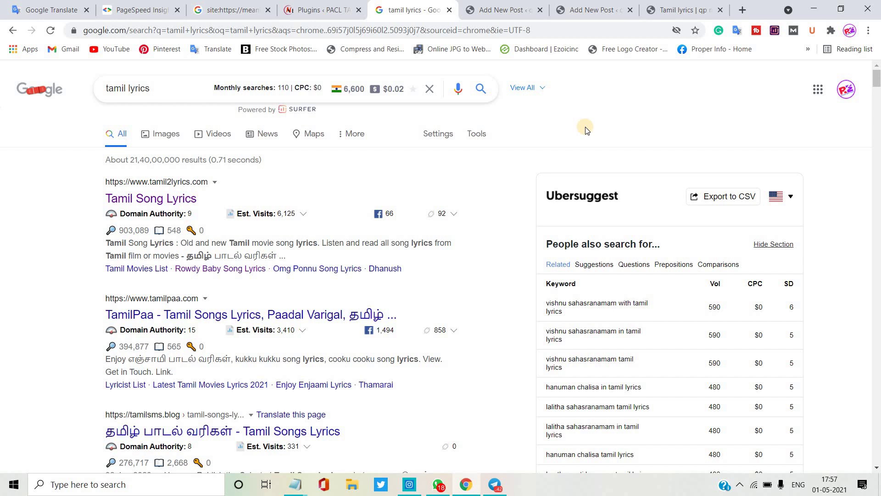
click(450, 13)
click(509, 8)
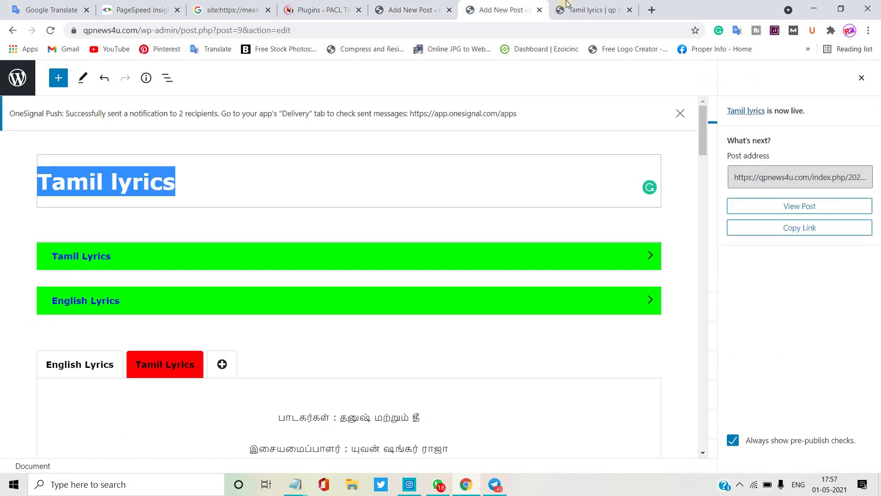
Step: Insert an Ultimate Blocks Content Toggle block into the Tamil lyrics demo draft
click(398, 5)
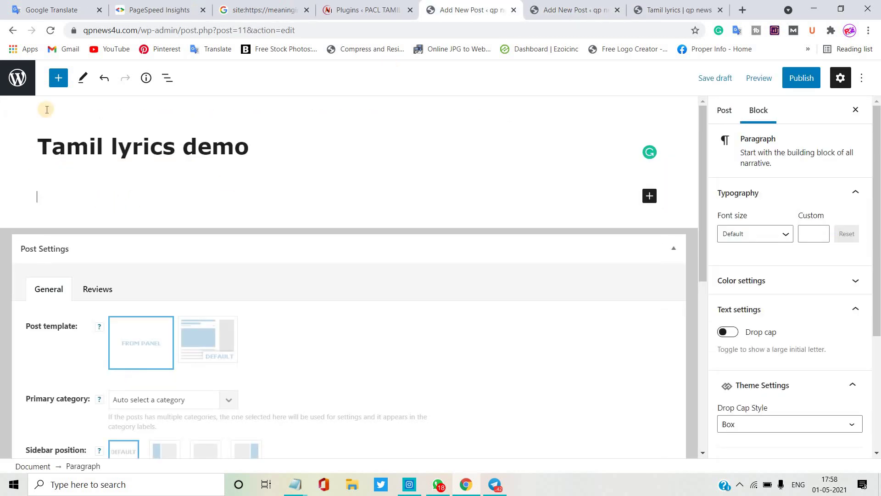
click(58, 79)
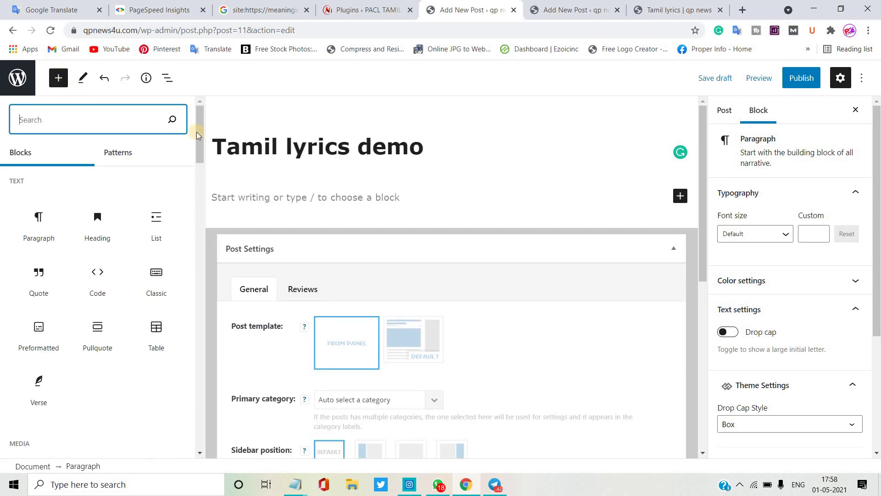
mouse_move(199, 131)
mouse_down()
mouse_move(209, 409)
mouse_move(204, 373)
mouse_up()
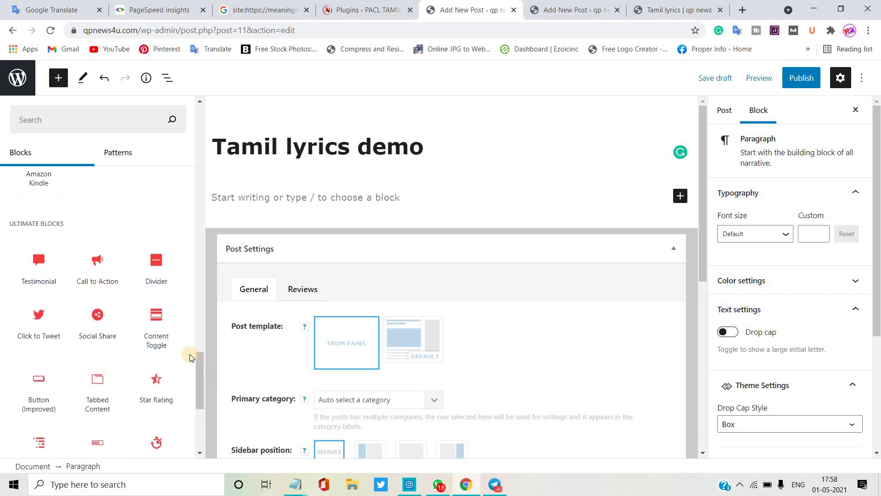
click(158, 329)
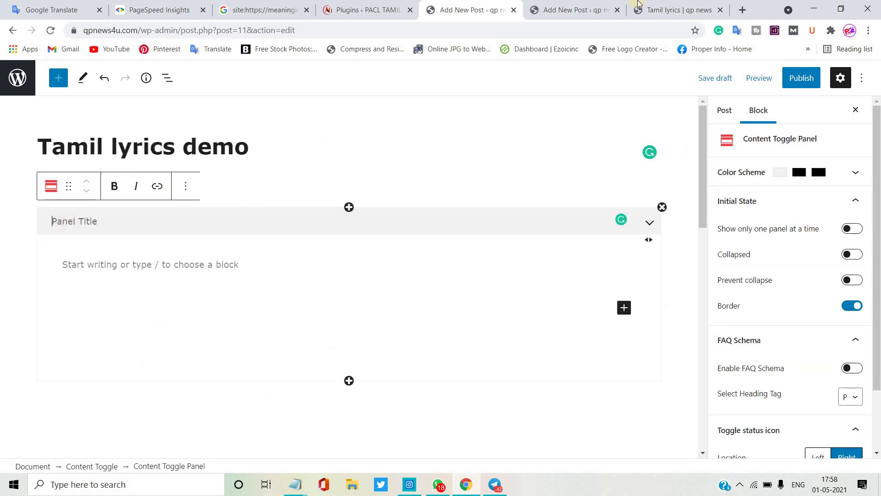
Step: Check how the Tamil Lyrics panel expands and collapses on the published lyrics page
click(664, 5)
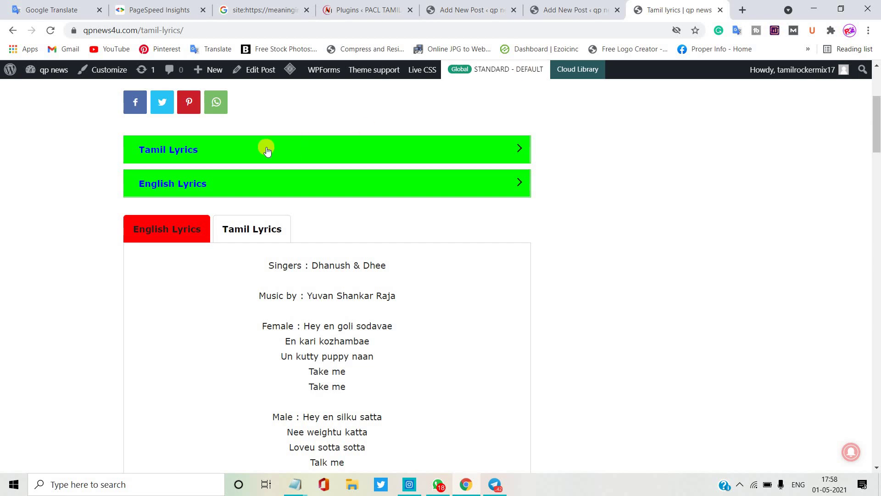
click(210, 157)
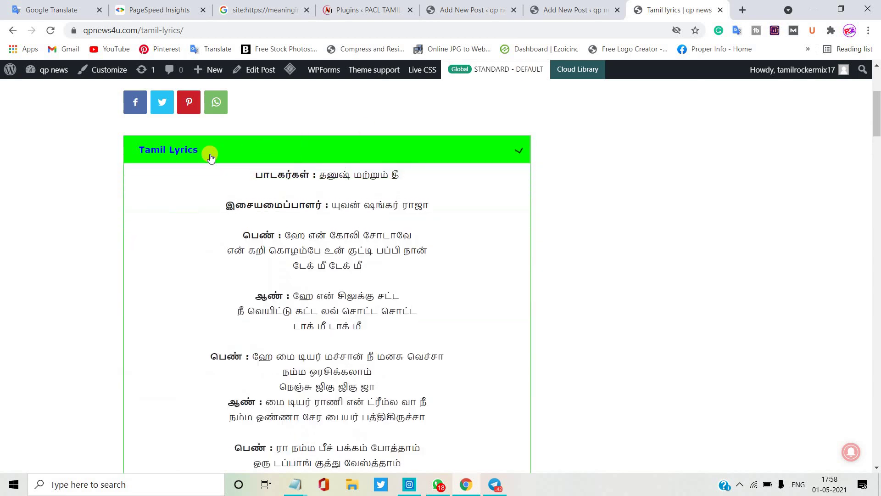
click(210, 157)
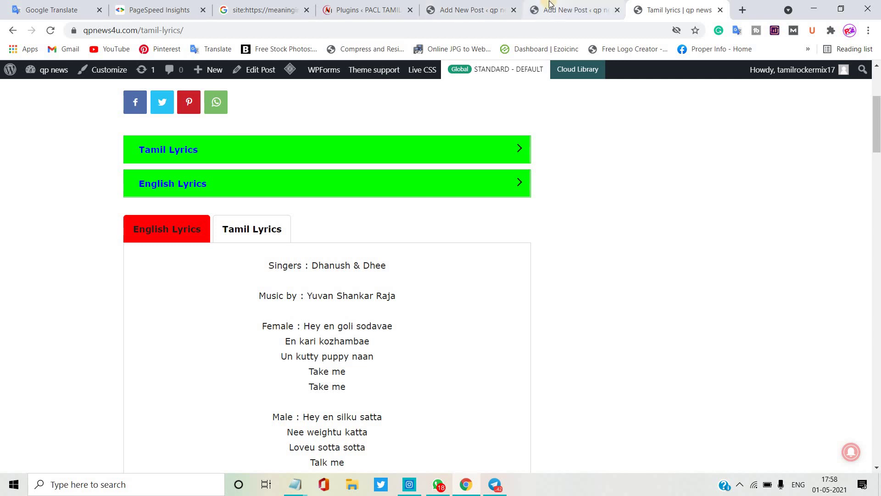
drag(224, 150, 134, 161)
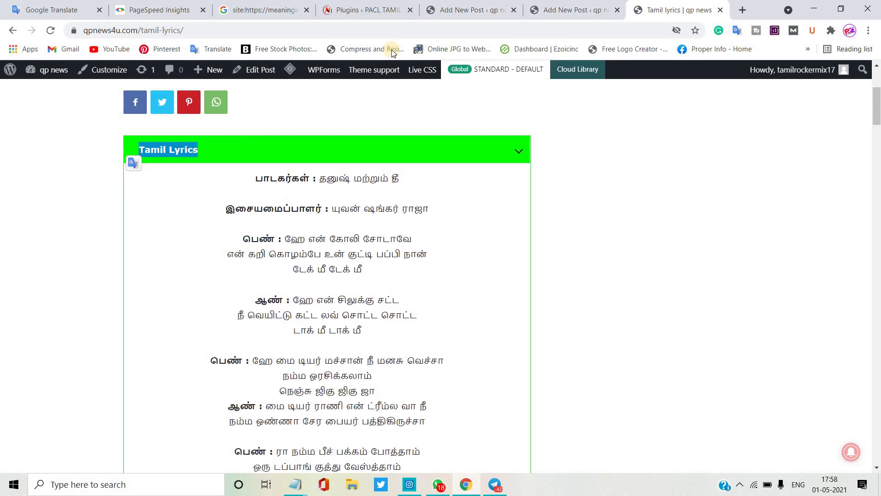
click(457, 9)
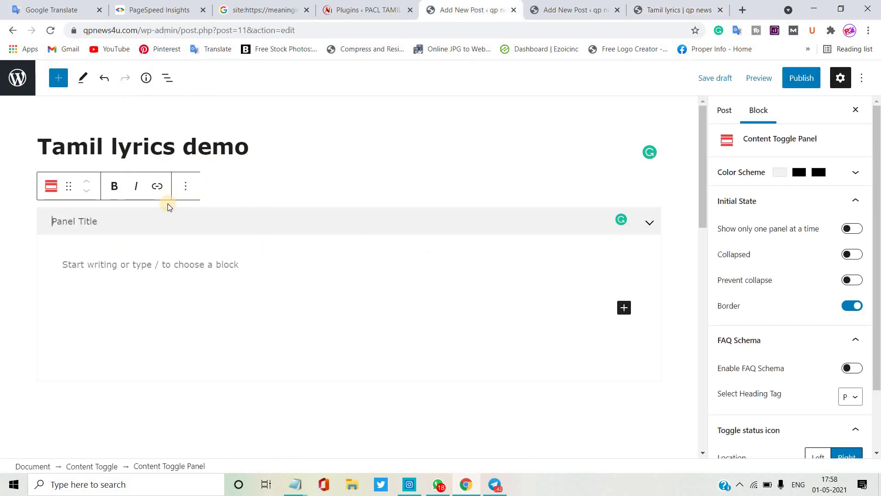
Step: Title the panel 'Tamil Lyrics' in bold, showing one panel at a time and starting collapsed
click(120, 191)
text(Tamil Lyrics)
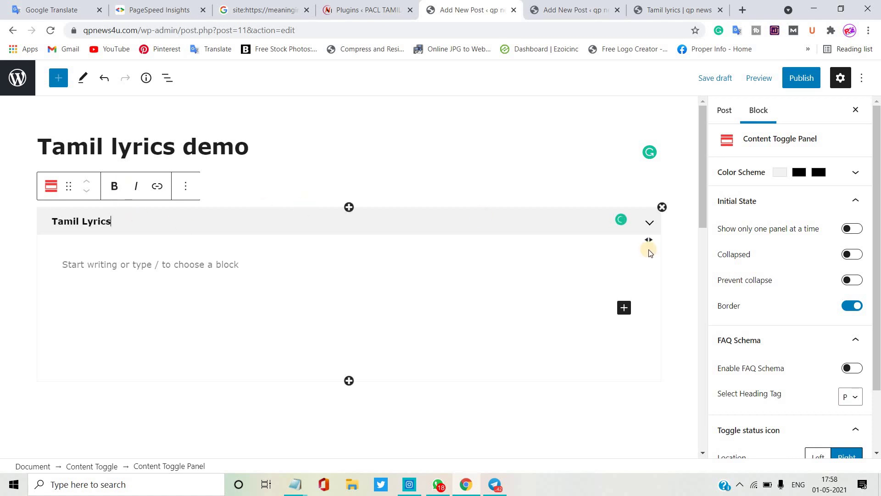
mouse_move(349, 293)
click(852, 229)
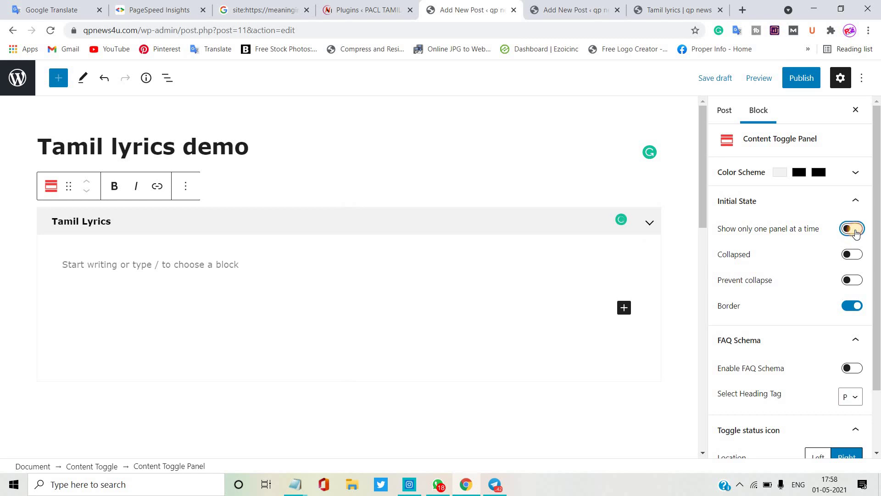
click(855, 255)
Step: Compare the panel's collapse behaviour on the published page, then return to the demo post editor
click(683, 6)
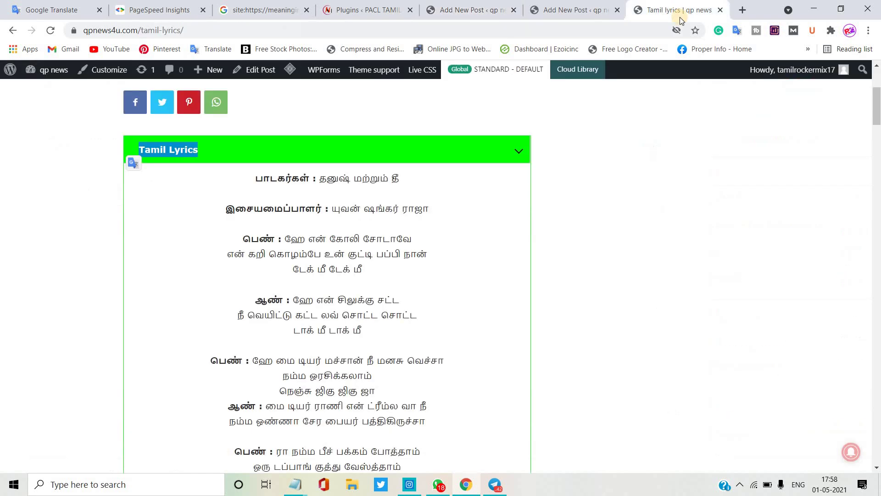
click(521, 151)
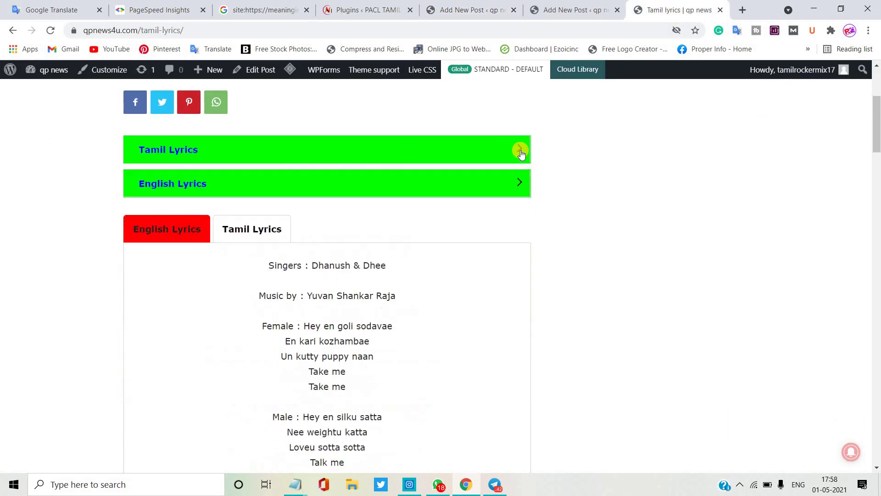
click(521, 153)
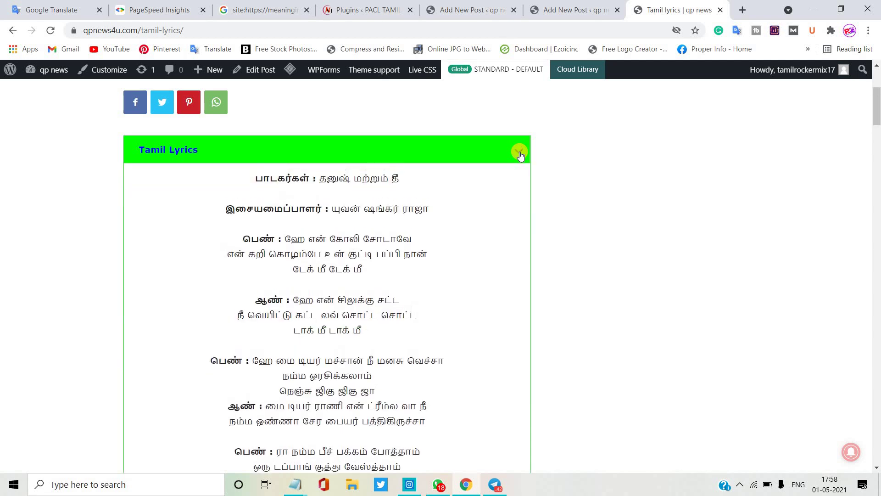
click(521, 153)
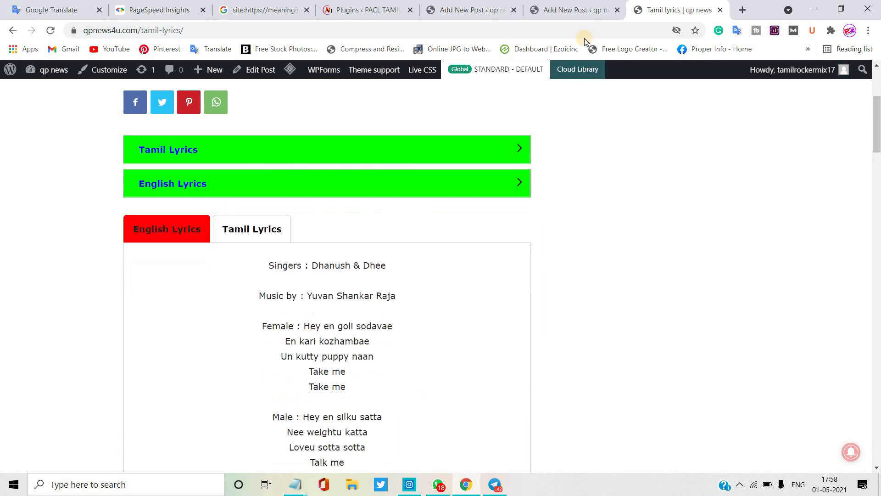
click(568, 6)
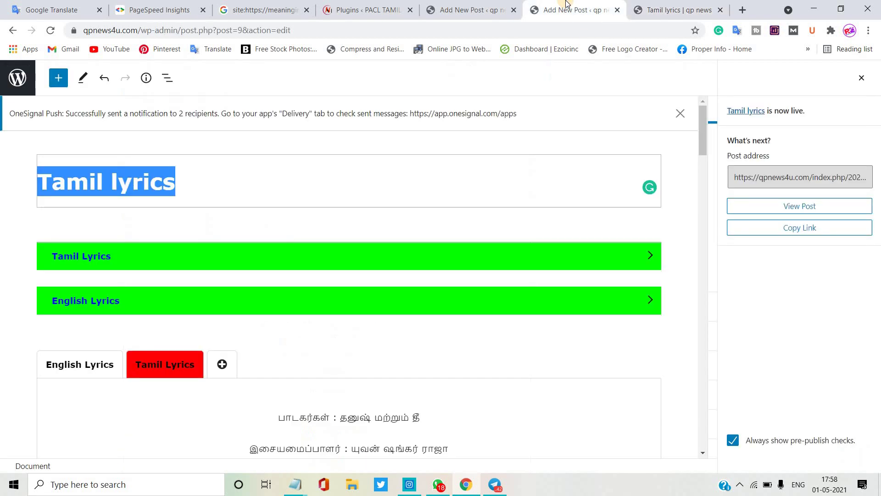
click(491, 6)
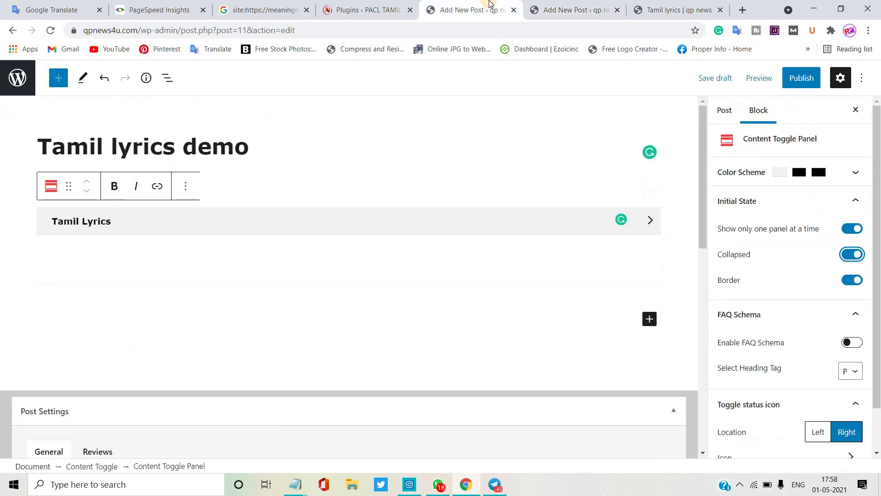
Step: Give the panel container a custom bright green colour in the Color Scheme settings
click(746, 173)
scroll(780, 192, down, 1)
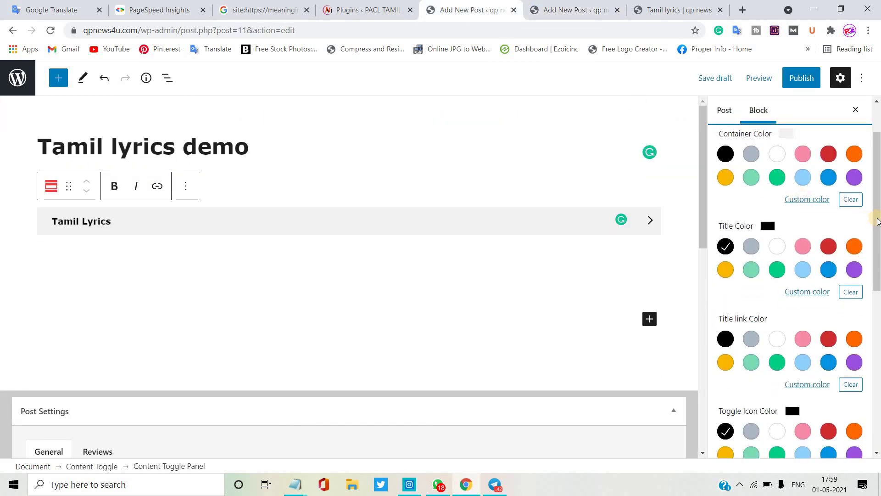
mouse_move(878, 255)
mouse_down()
mouse_move(878, 373)
mouse_move(868, 181)
mouse_up()
scroll(868, 180, up, 1)
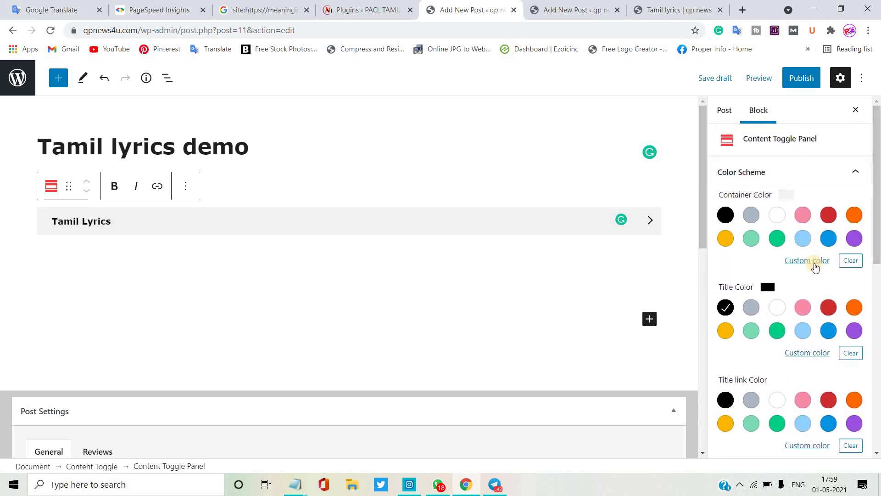
click(814, 261)
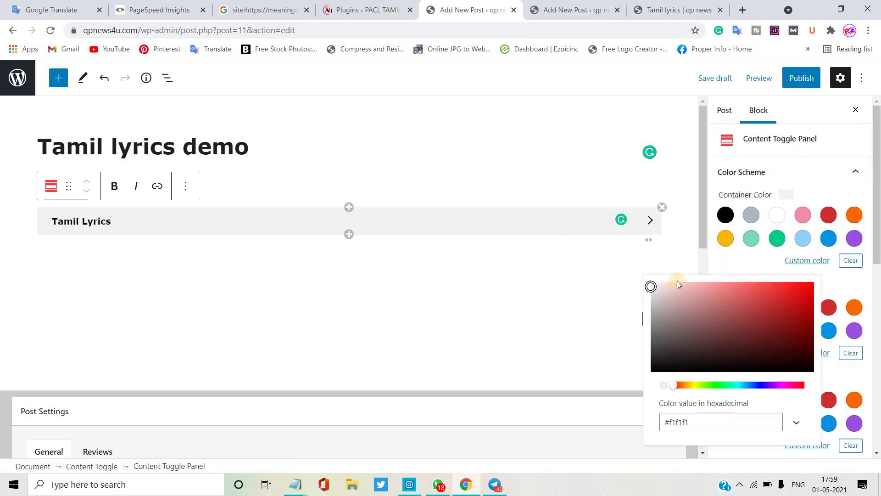
click(716, 385)
drag(712, 330, 815, 274)
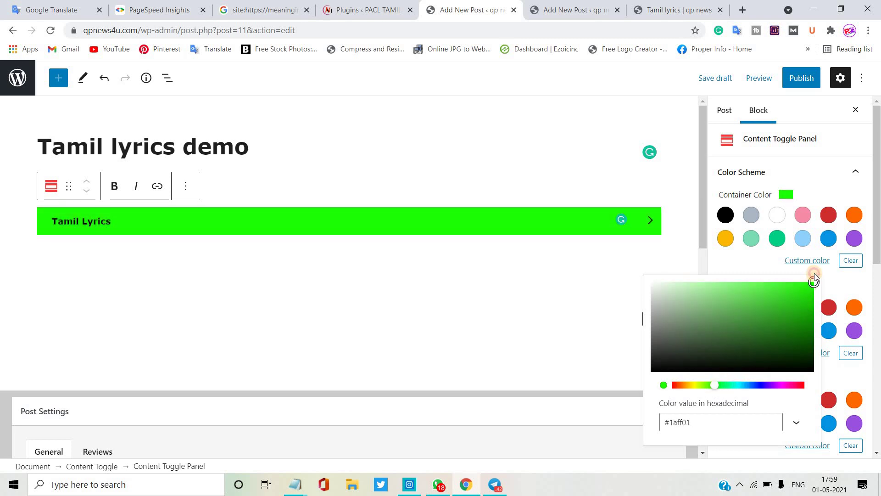
click(826, 358)
Step: Set the panel title colour to custom red (#ff0000)
click(808, 352)
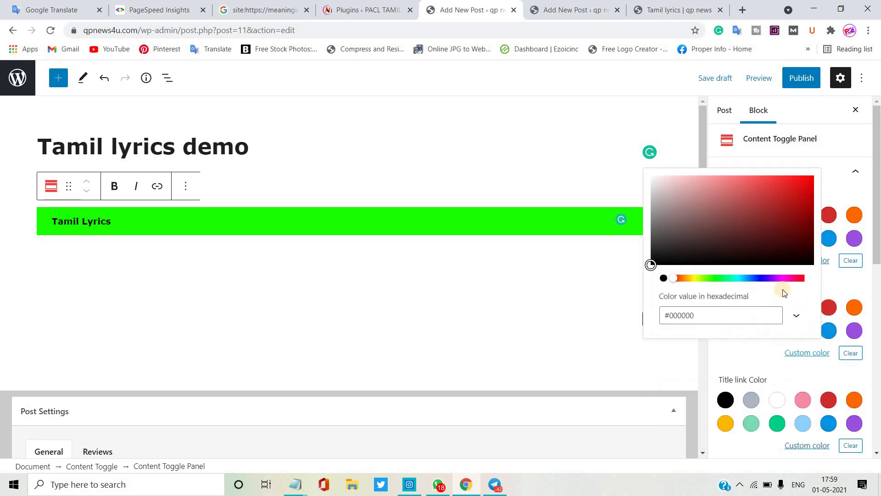
click(761, 277)
drag(769, 225, 830, 162)
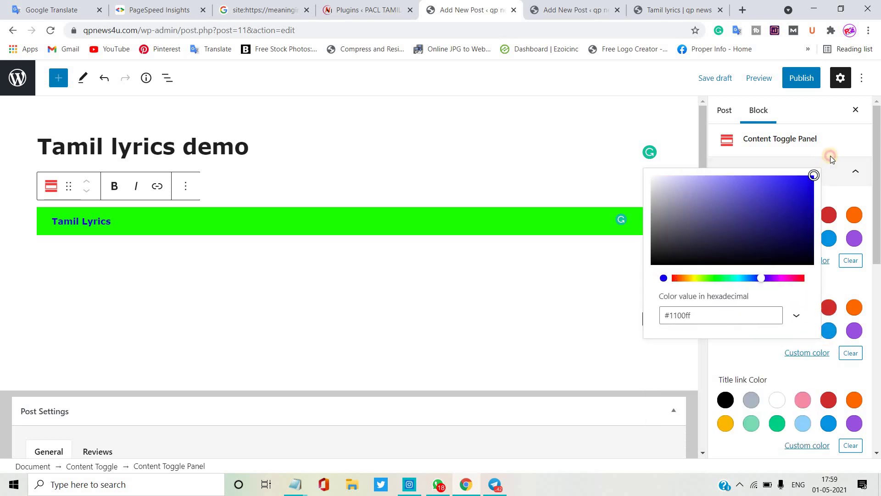
click(691, 279)
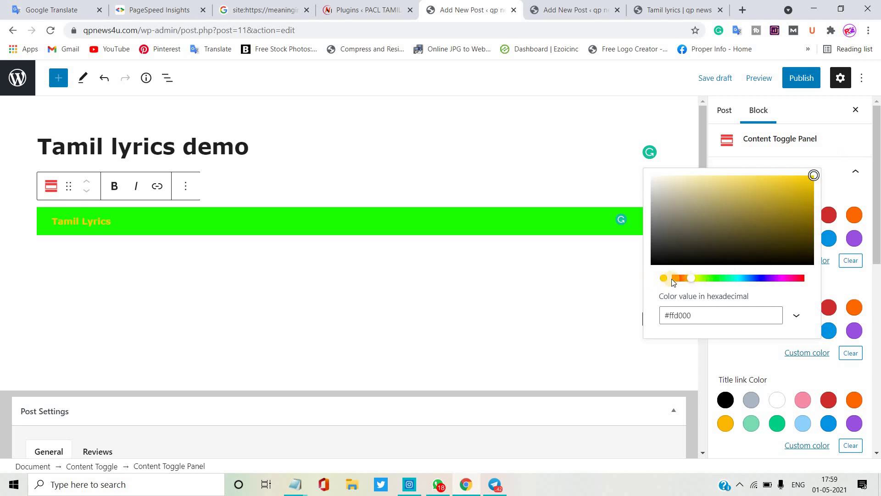
drag(677, 279, 663, 278)
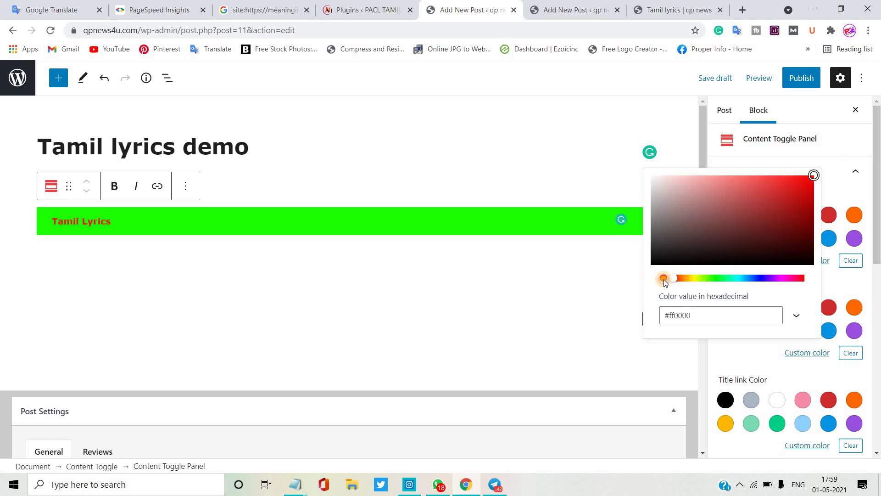
click(588, 228)
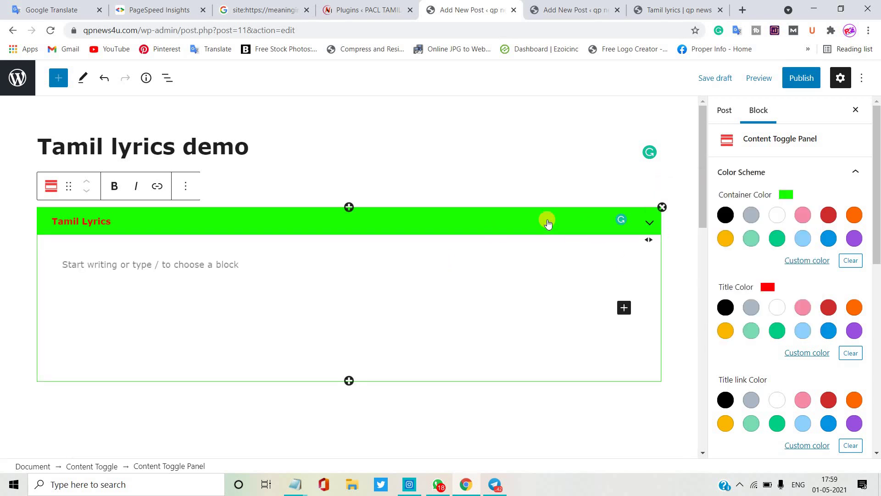
Step: Paste the Tamil lyrics from Notepad into a paragraph inside the panel
click(224, 271)
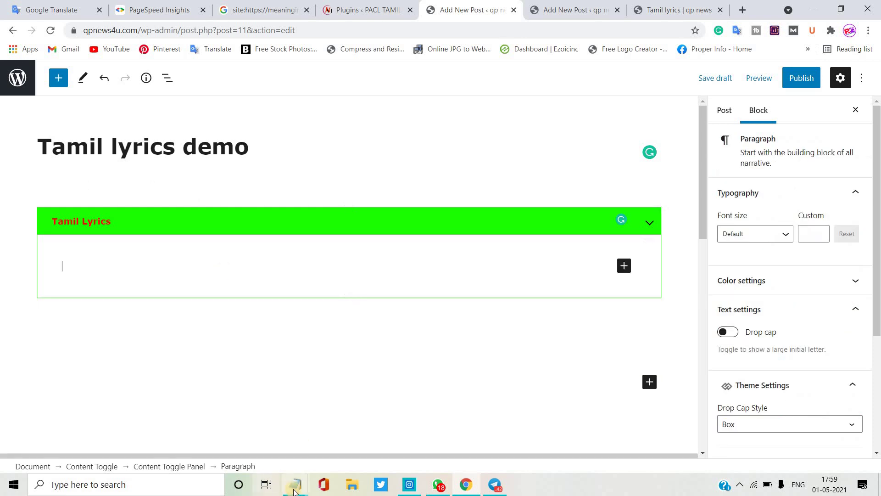
mouse_move(295, 484)
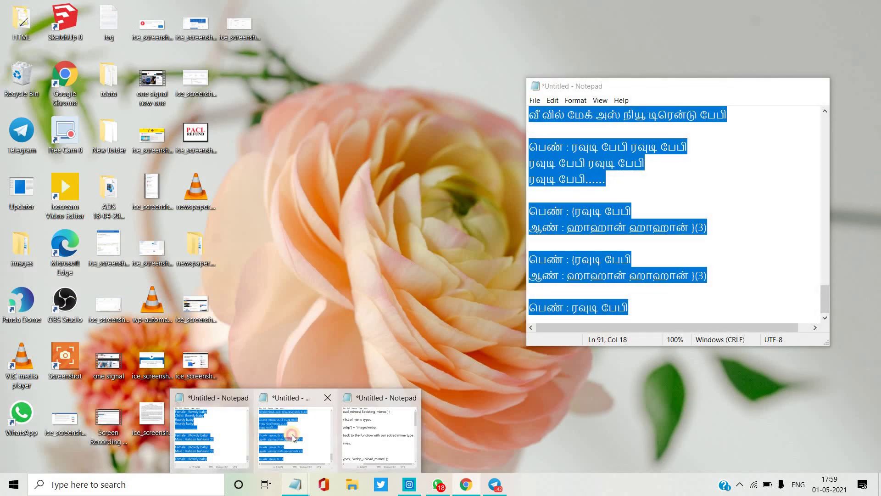
click(292, 434)
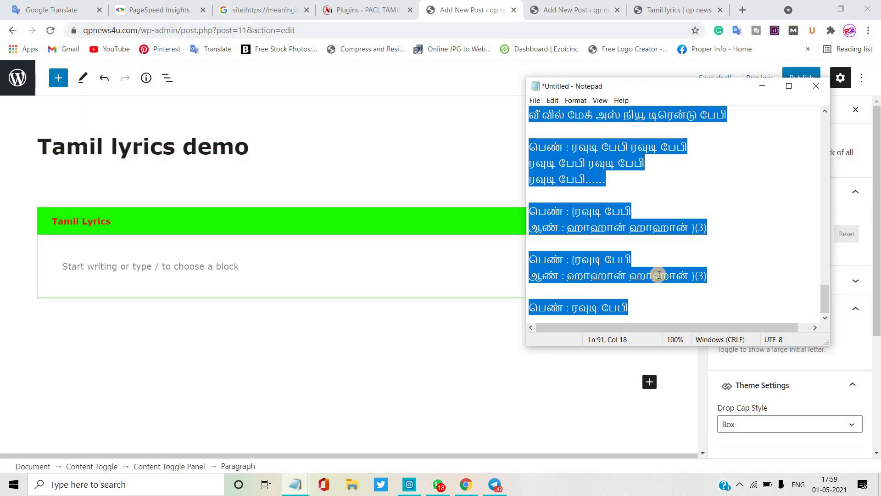
click(266, 270)
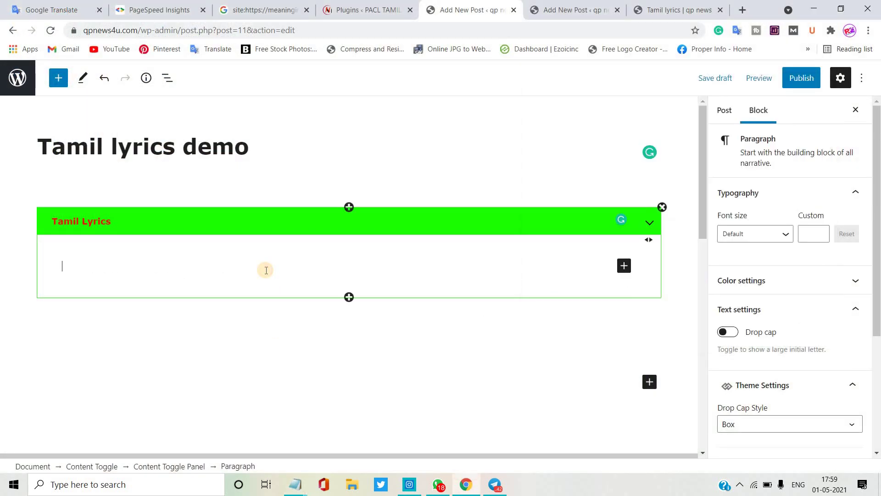
key(ctrl+v)
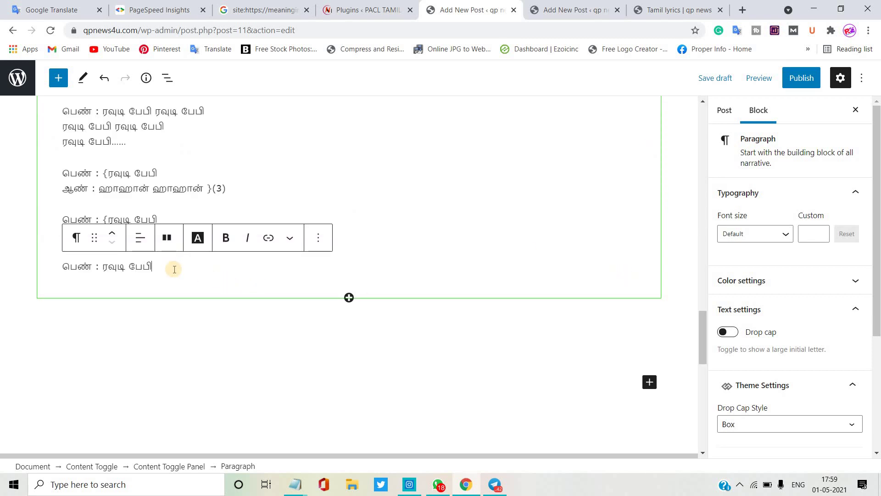
Step: Centre the lyrics text, then left-align the final lyric line
click(143, 242)
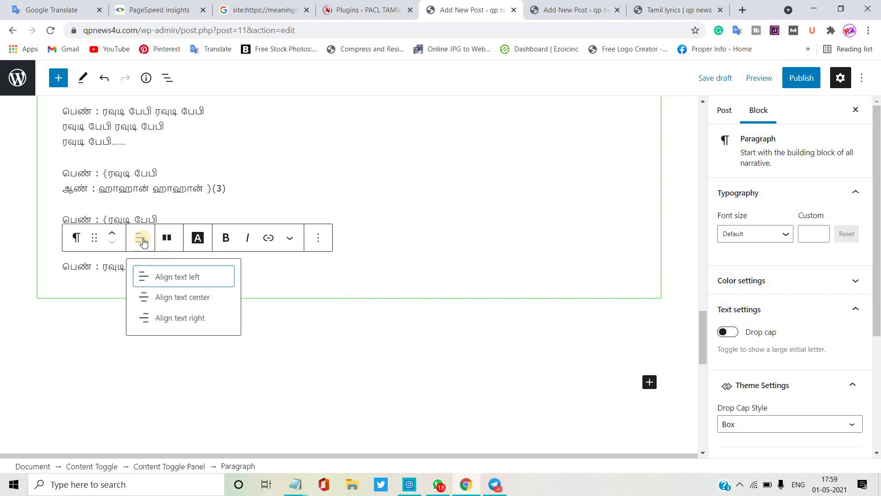
click(164, 297)
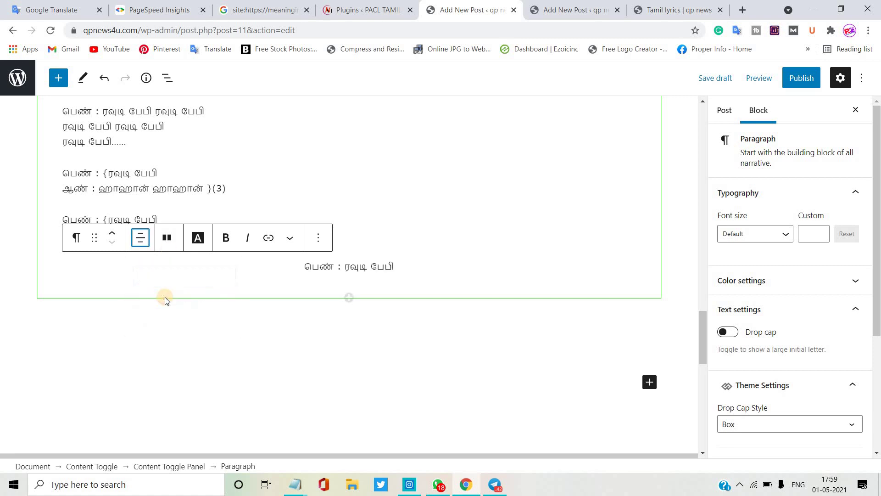
click(140, 237)
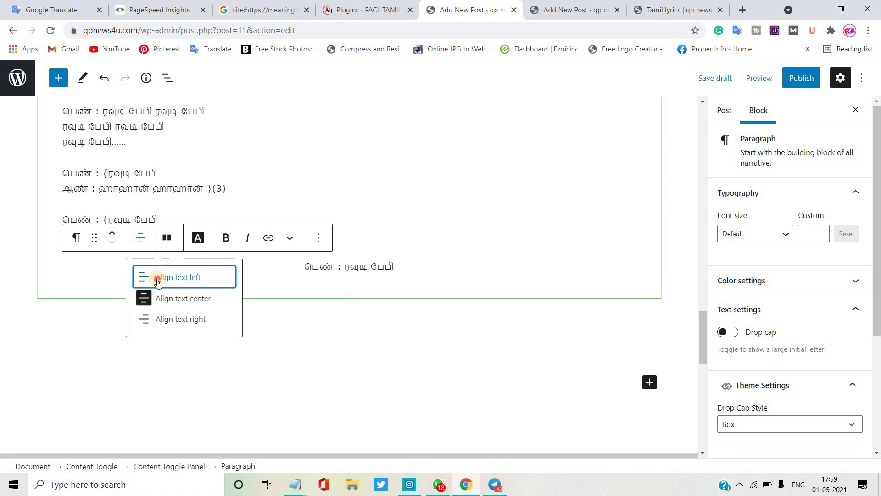
click(158, 280)
Step: Deselect the lyrics paragraph and scroll back to the top of the post
click(674, 263)
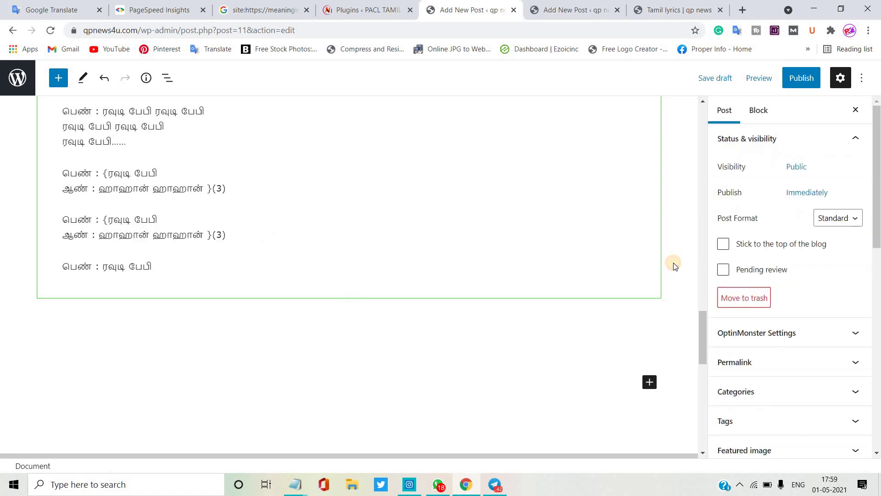
scroll(674, 263, up, 2)
scroll(673, 264, up, 5)
scroll(674, 264, up, 1)
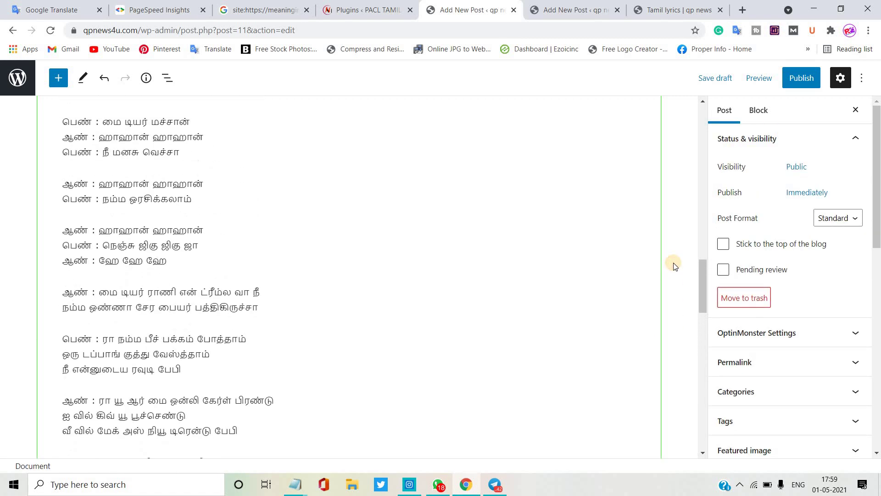
scroll(673, 264, up, 4)
scroll(673, 264, up, 5)
scroll(674, 264, up, 3)
scroll(673, 264, up, 8)
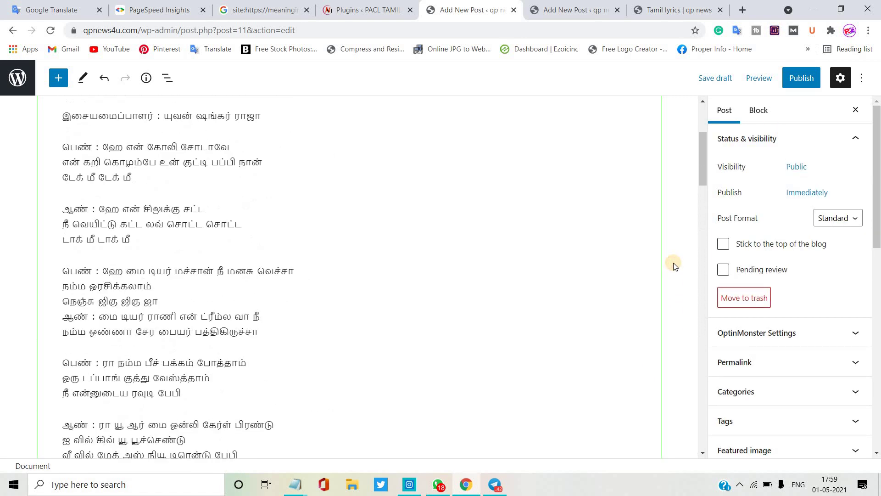
scroll(673, 264, up, 2)
Step: Make the first lyrics paragraph custom blue #00b2ff, then collapse the Tamil Lyrics panel
click(220, 237)
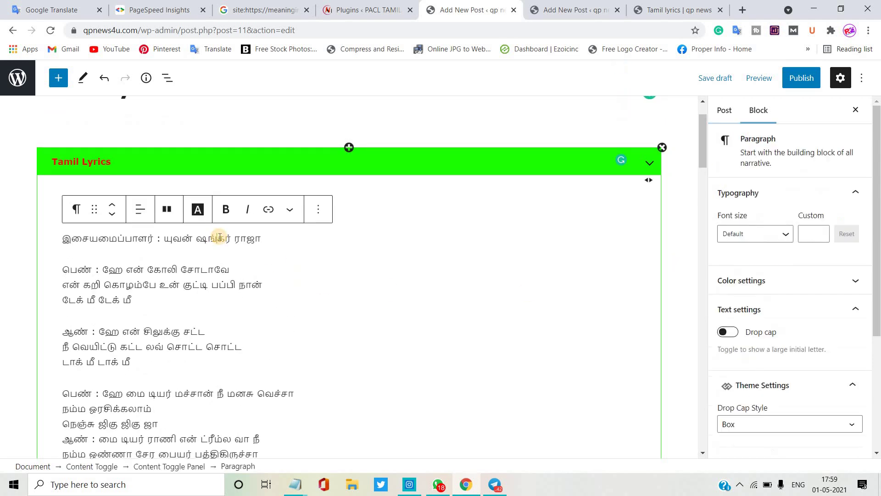
click(804, 281)
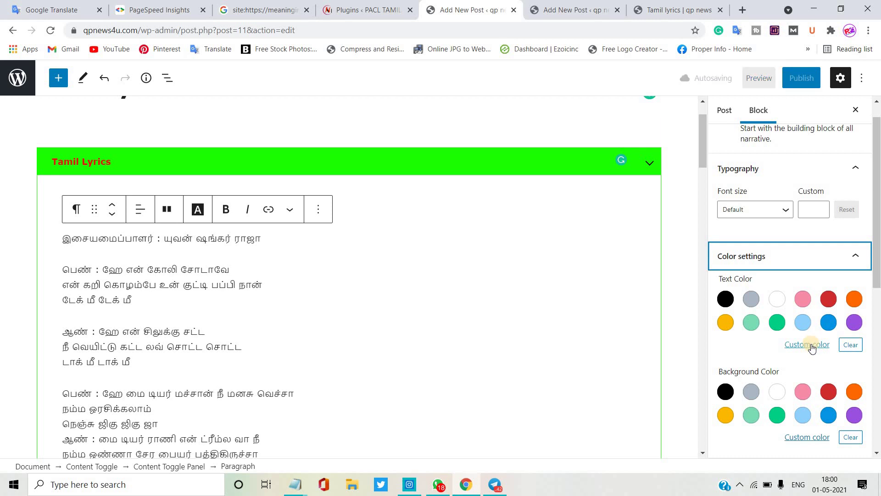
click(807, 345)
click(768, 217)
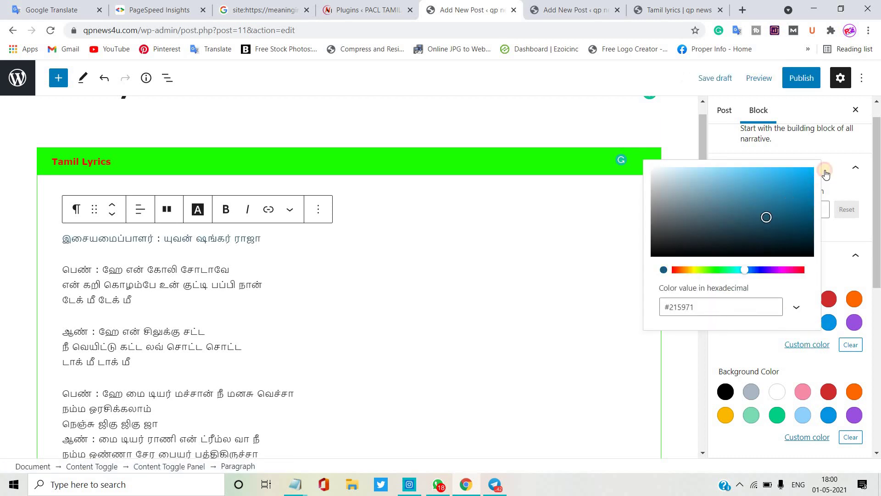
click(734, 190)
click(786, 168)
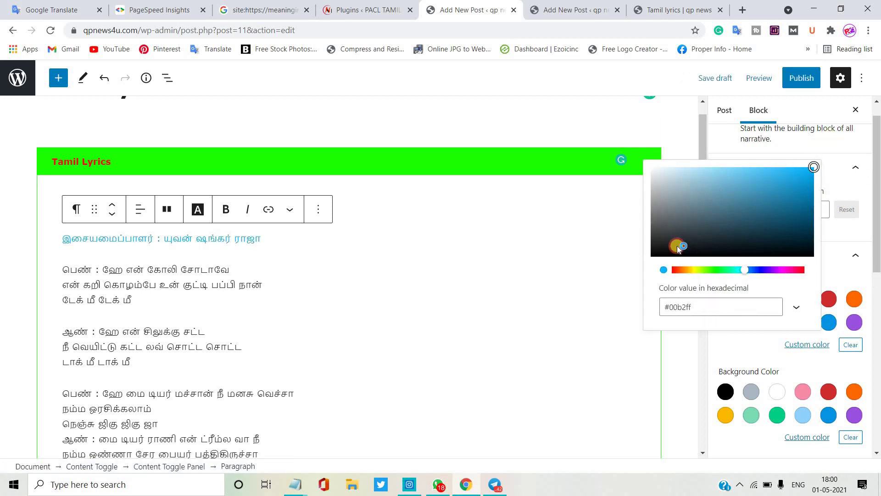
click(585, 252)
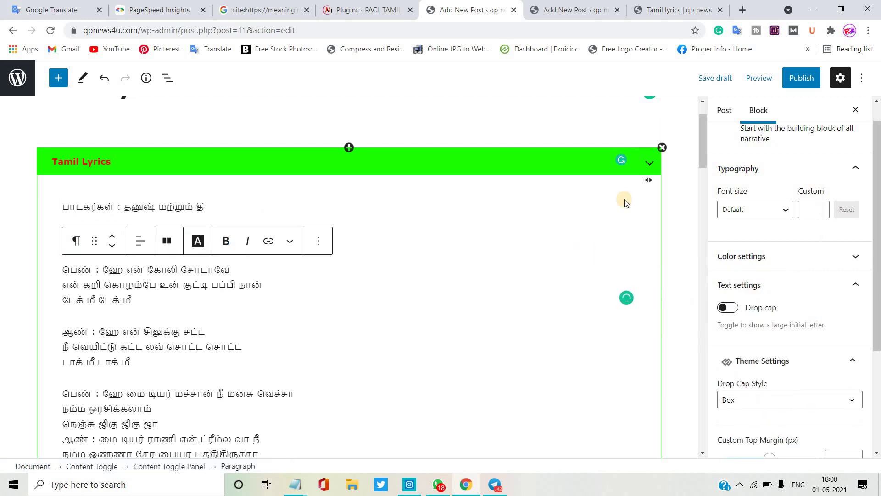
click(651, 164)
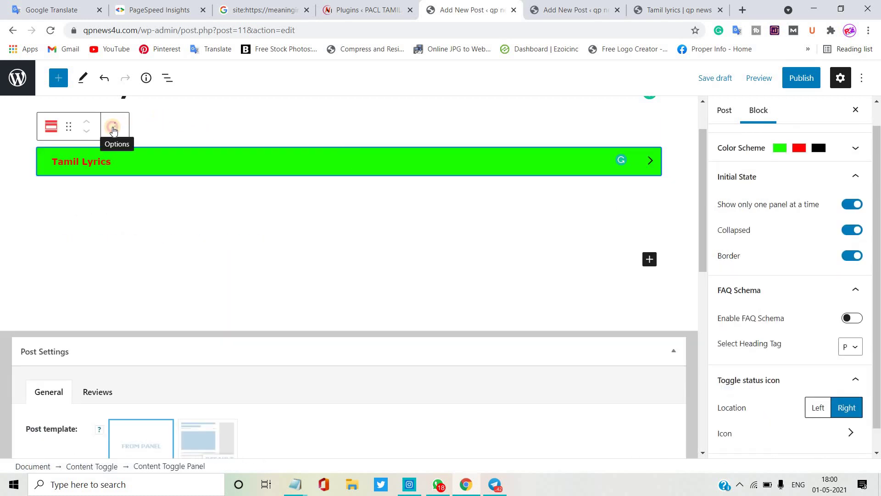
Step: Duplicate the Tamil Lyrics panel from its Options menu and rename the copy to English Lyrics
click(114, 130)
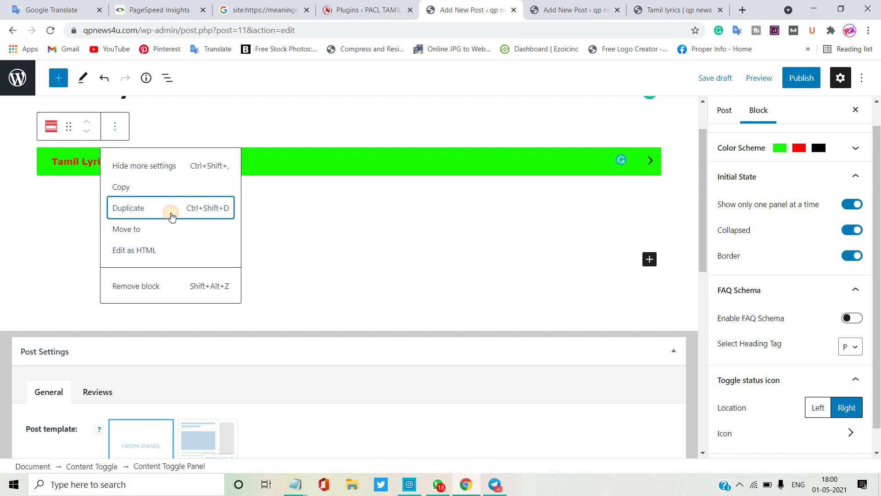
click(172, 210)
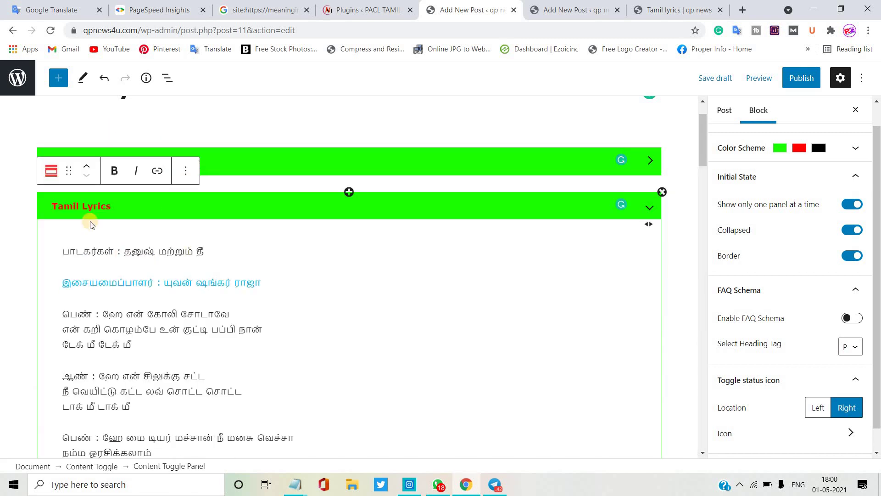
triple_click(68, 207)
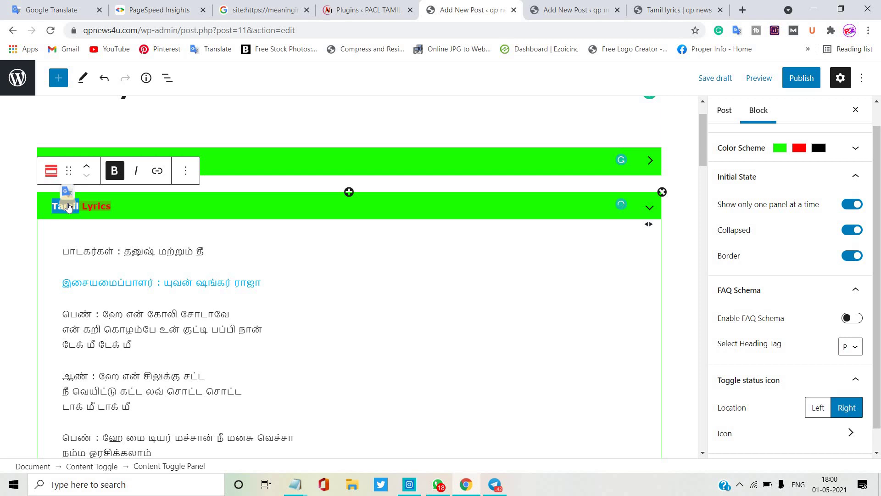
text(English)
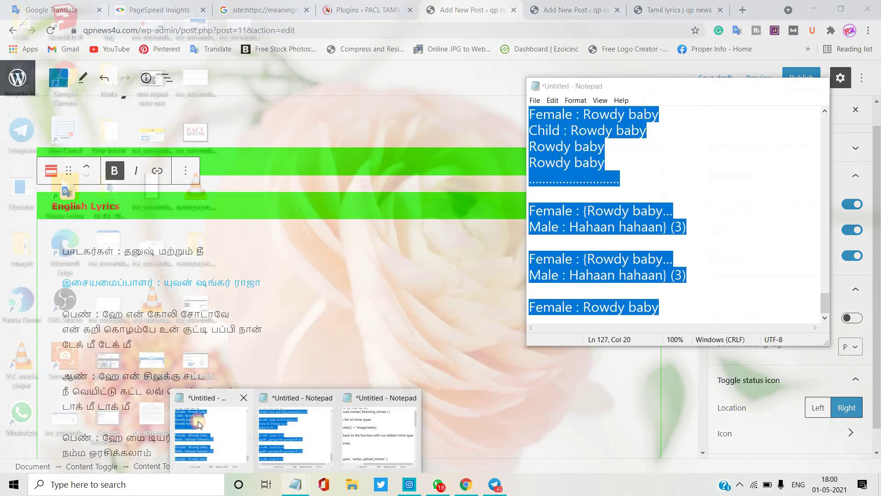
Step: Copy the English lyrics from Notepad and cut the duplicated Tamil lyrics from the copied panel
click(198, 420)
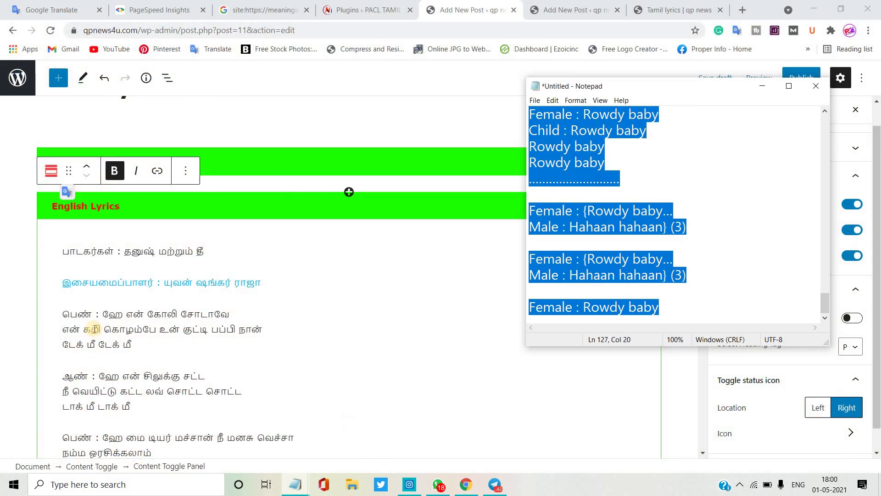
click(68, 254)
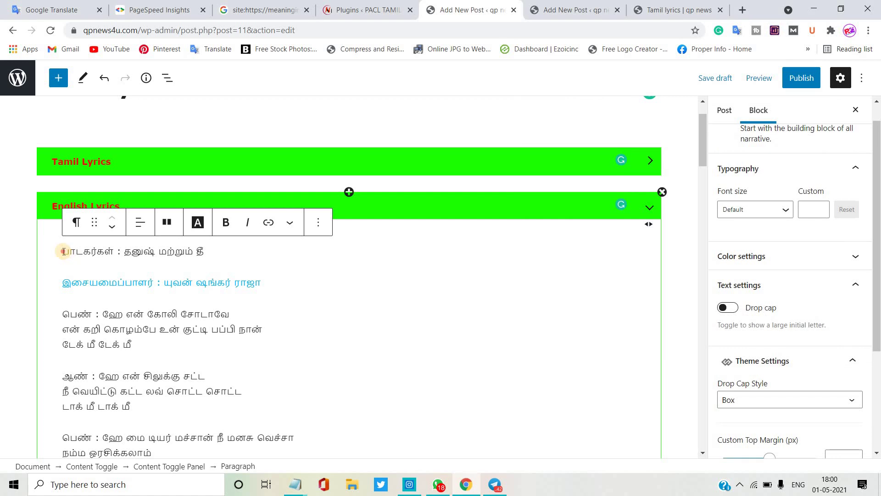
drag(64, 252, 213, 293)
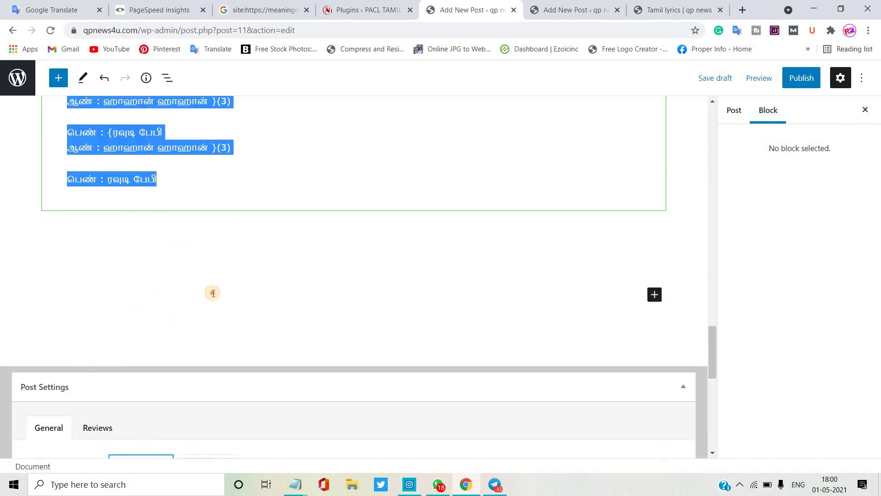
key(ctrl+x)
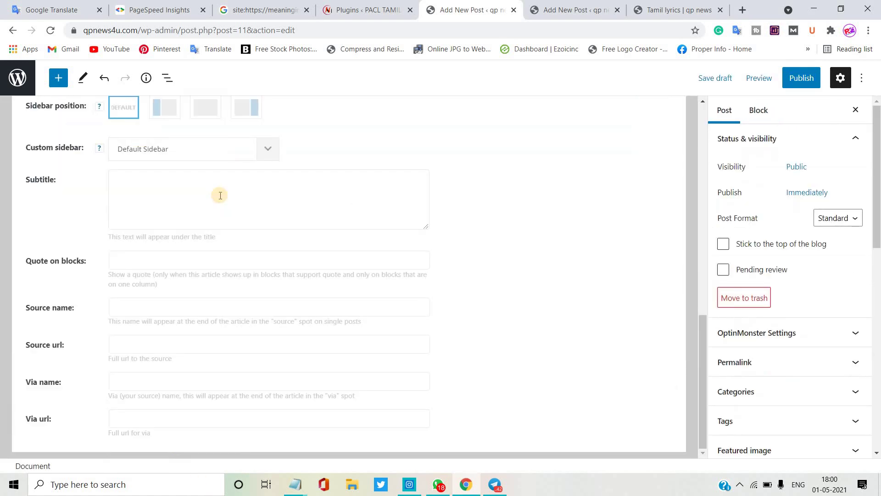
Step: Paste the English lyrics into the English Lyrics panel and collapse it
drag(701, 336, 695, 148)
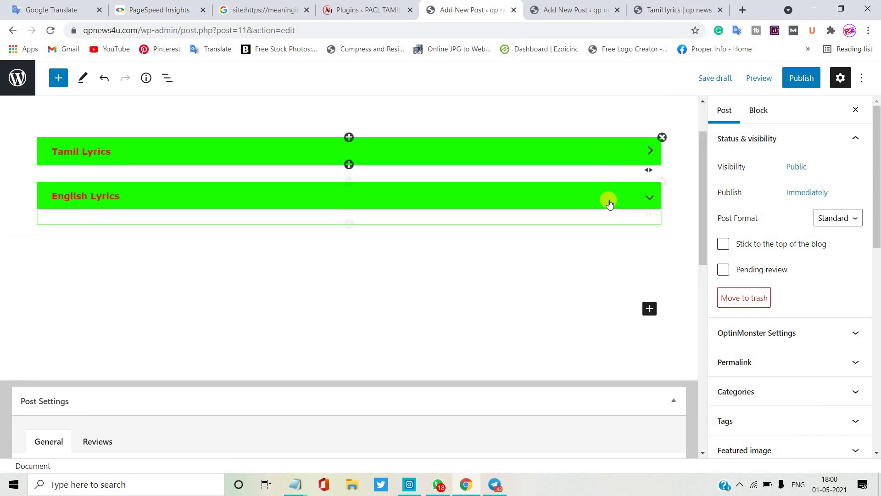
click(608, 199)
click(278, 236)
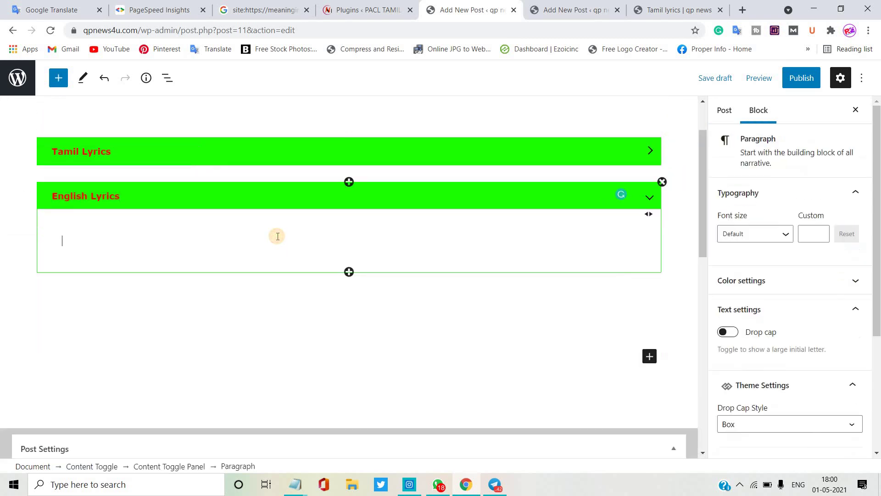
key(ctrl+v)
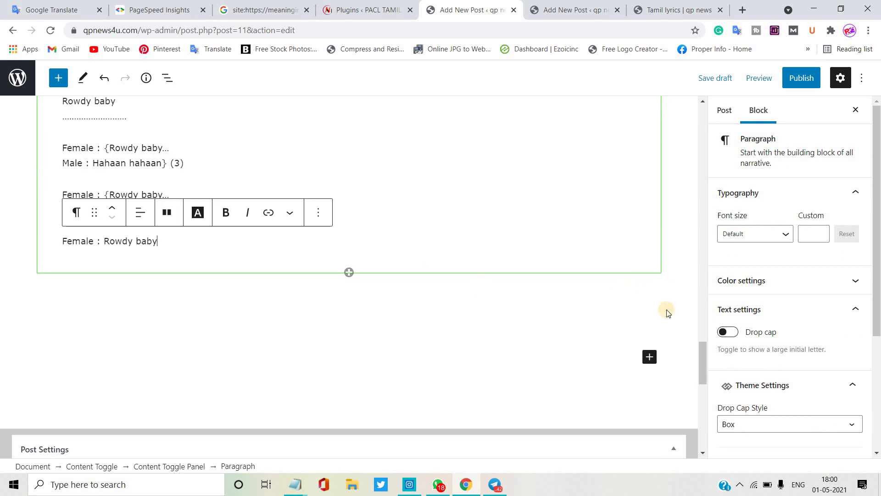
mouse_move(702, 367)
mouse_down()
mouse_move(685, 236)
mouse_move(684, 108)
mouse_up()
click(639, 269)
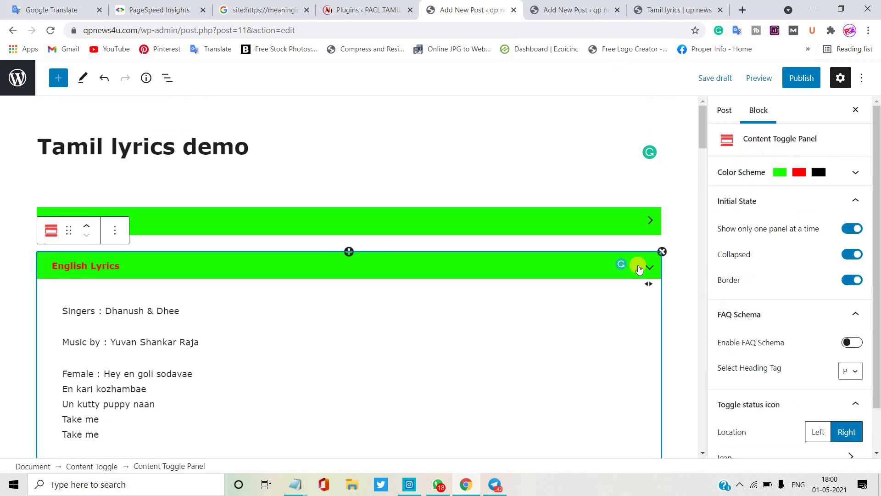
click(648, 269)
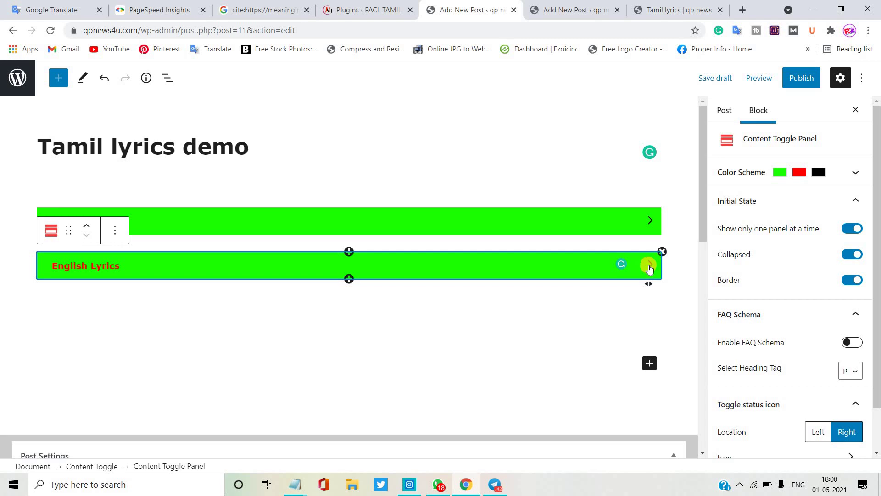
click(649, 269)
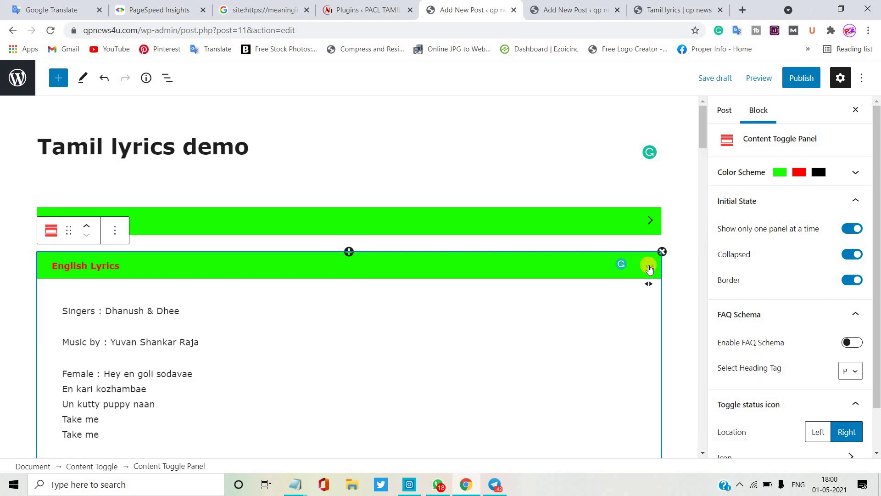
drag(878, 246, 878, 288)
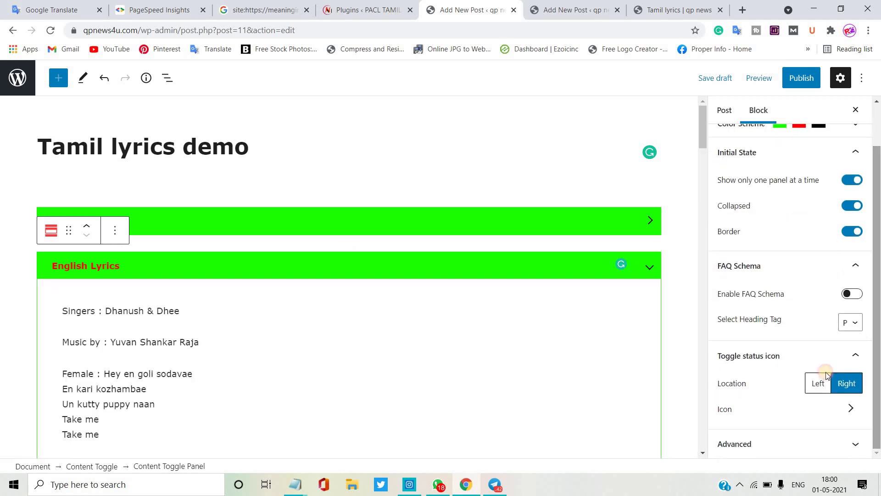
click(817, 389)
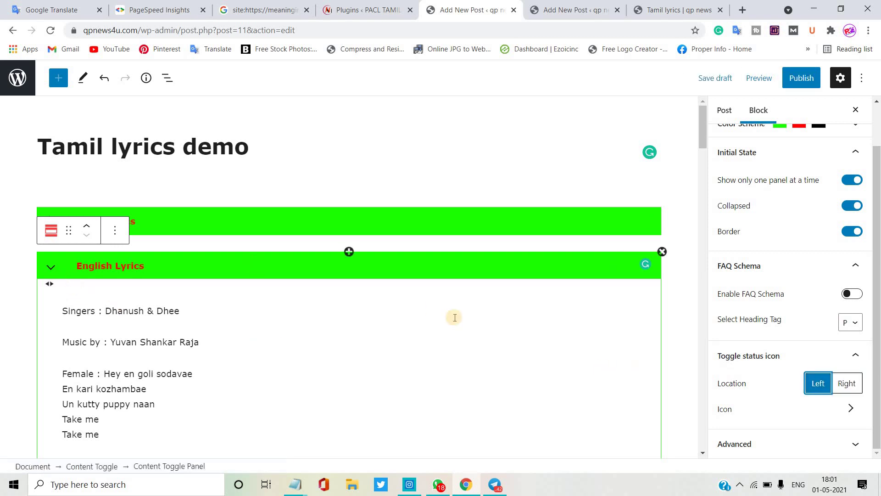
click(849, 383)
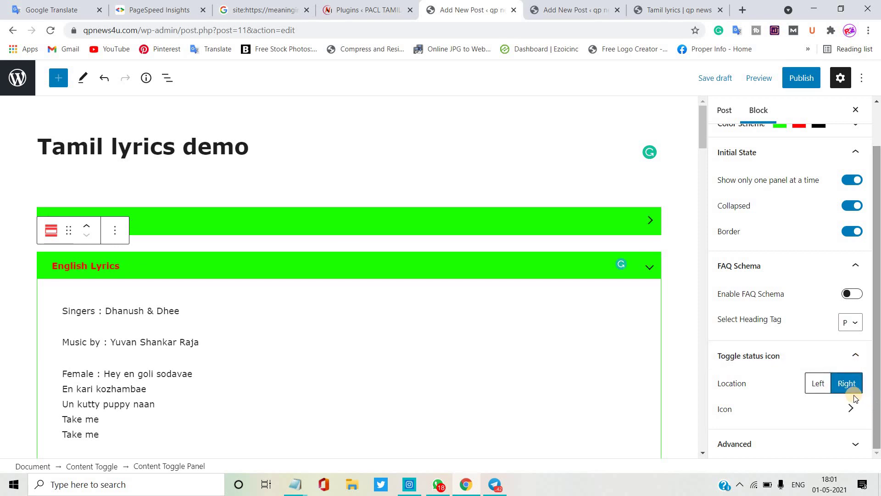
click(649, 267)
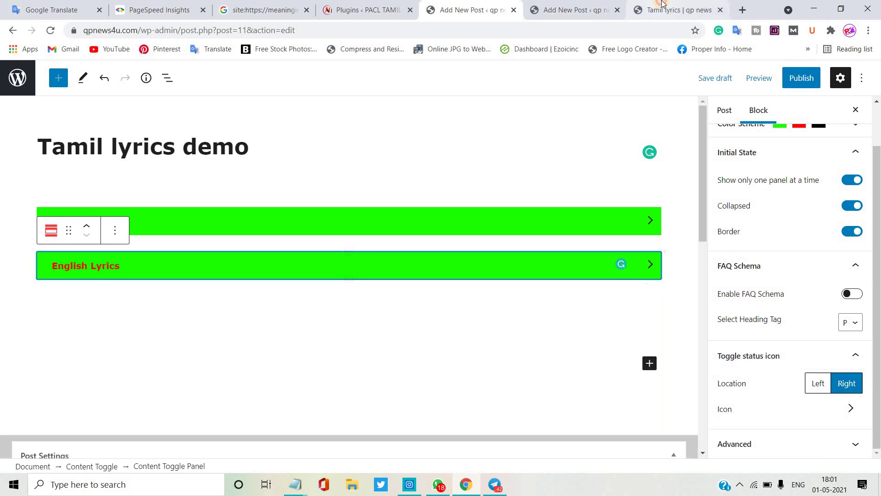
Step: Glance at the published post, then add an empty paragraph below the Tamil and English Lyrics panels
click(680, 10)
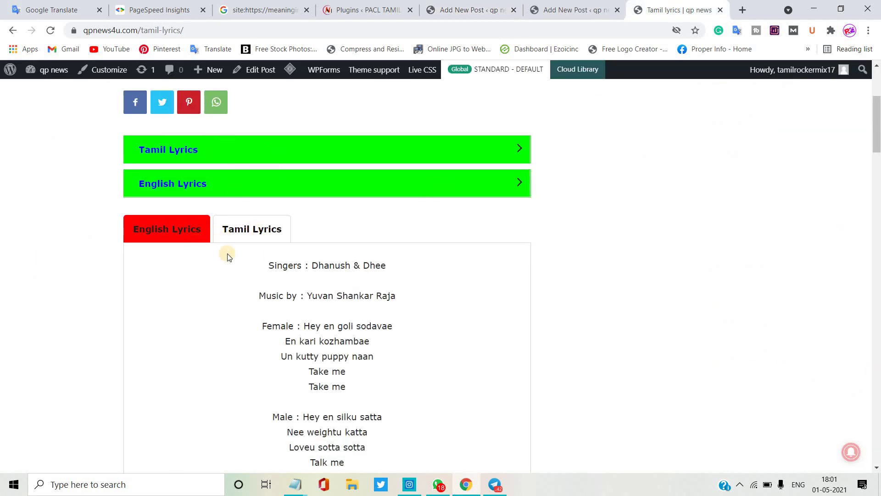
click(573, 9)
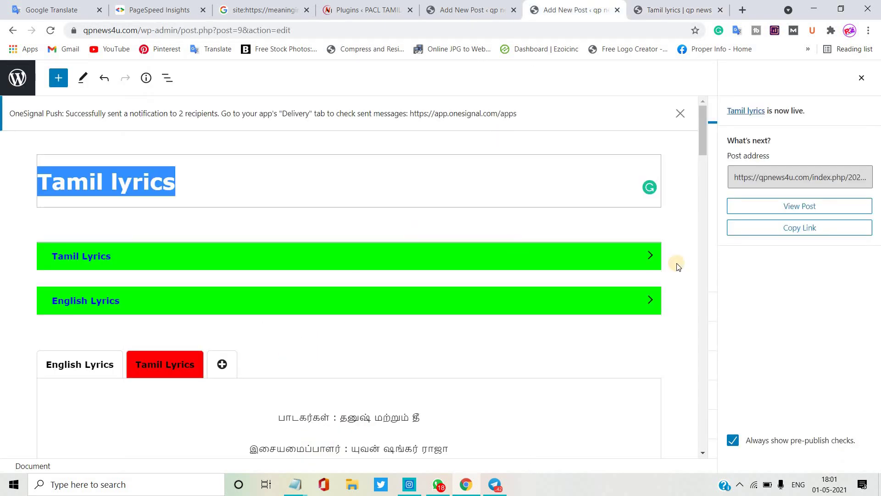
click(468, 8)
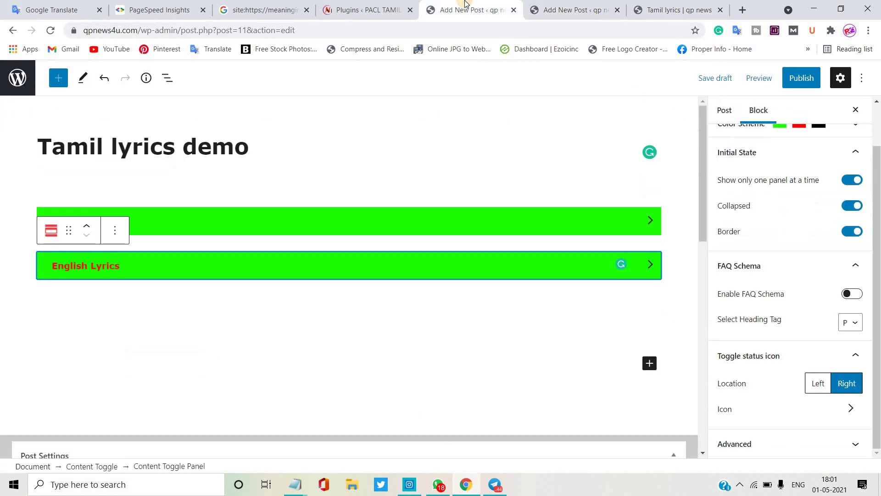
click(377, 364)
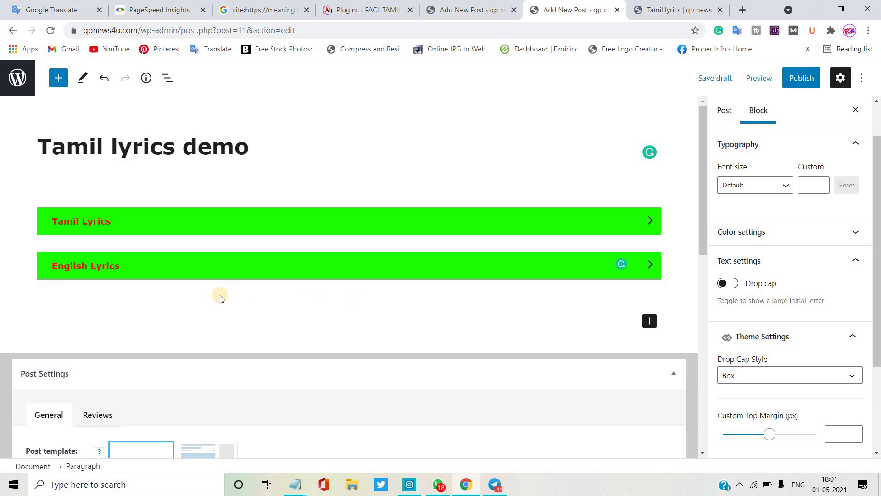
Step: Compare the published post's Tamil/English lyrics tabs, then insert a Tabbed Content block from the inserter
click(57, 79)
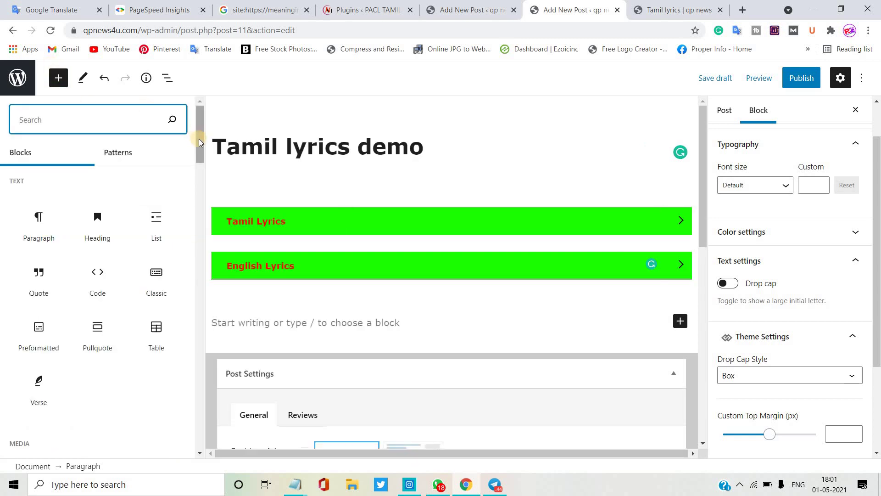
mouse_move(199, 139)
mouse_down()
mouse_move(220, 325)
mouse_move(200, 390)
mouse_up()
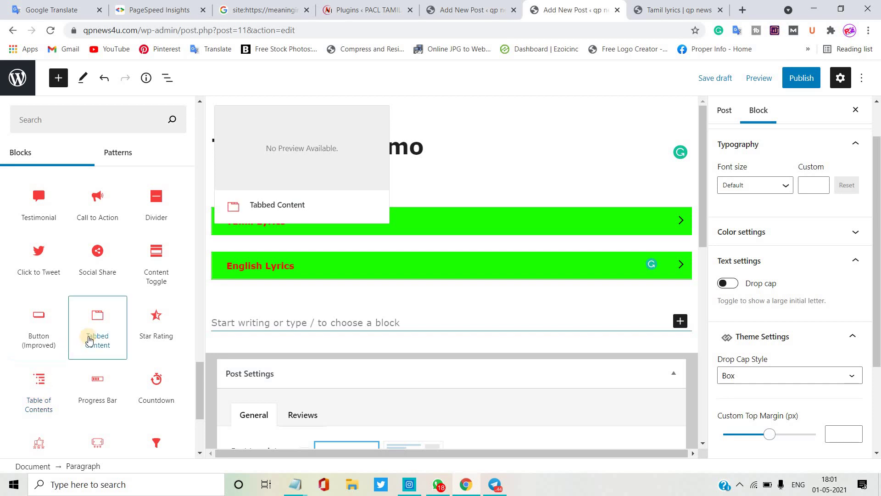
click(656, 6)
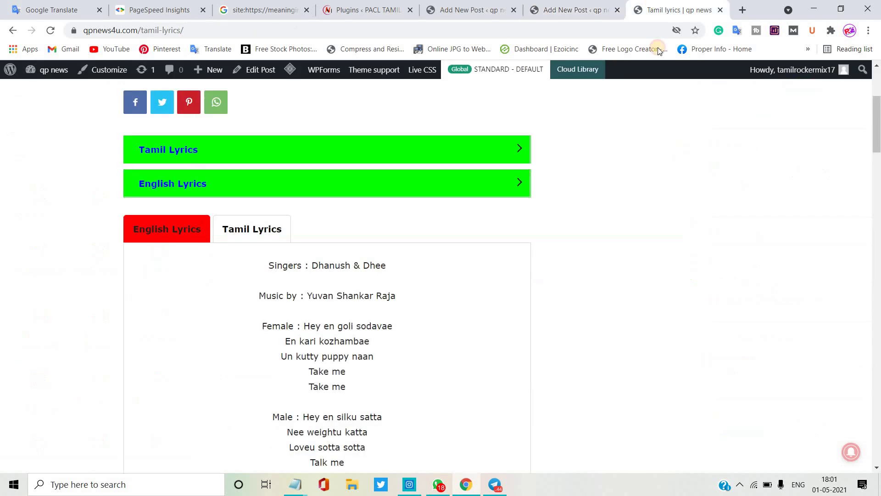
click(247, 230)
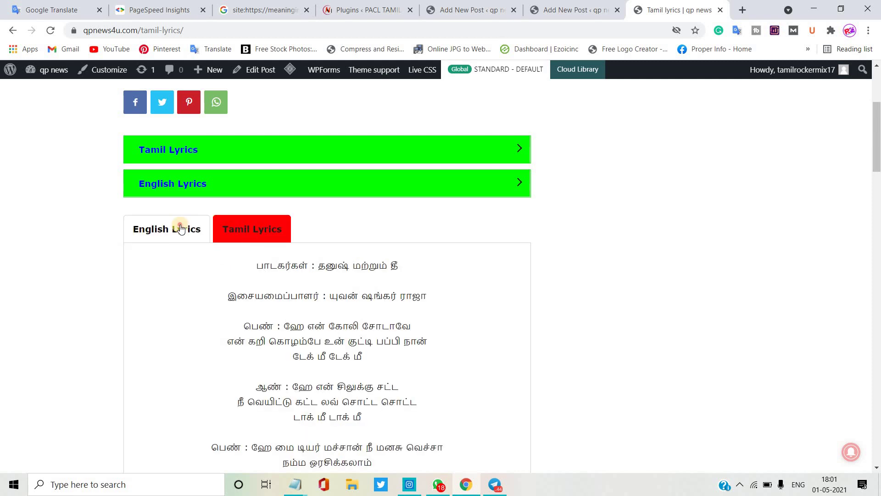
click(181, 229)
click(243, 228)
click(174, 229)
click(225, 230)
click(570, 9)
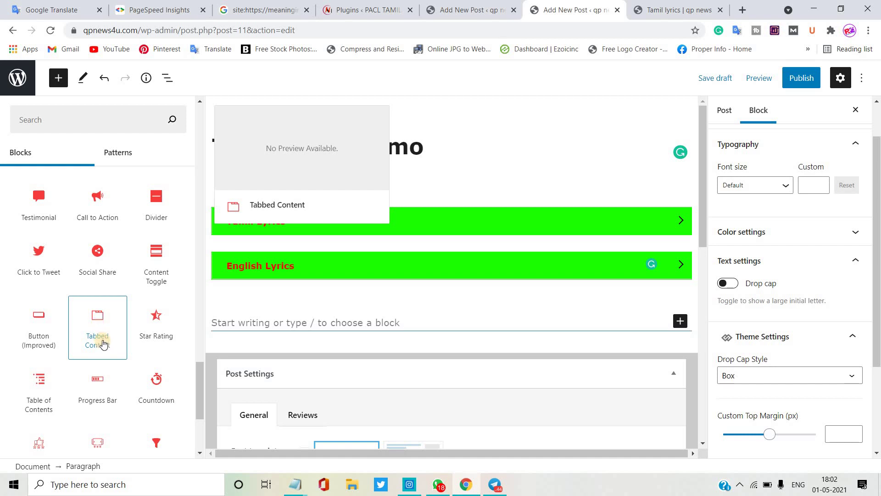
click(103, 344)
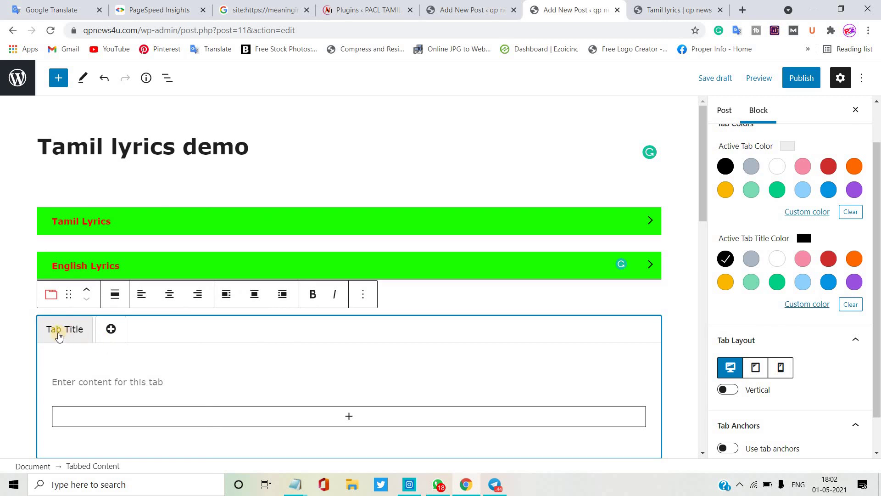
Step: Copy the Tamil Lyrics heading and paste it as the first tab's title
click(79, 220)
click(52, 220)
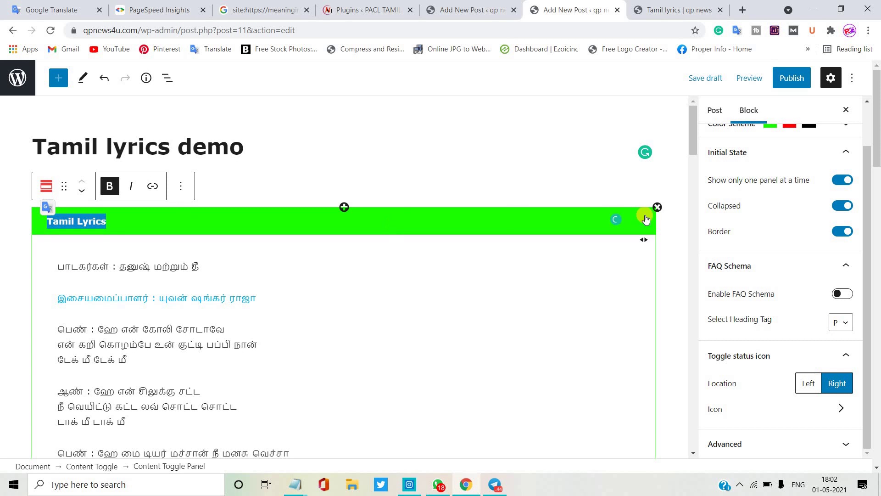
click(647, 221)
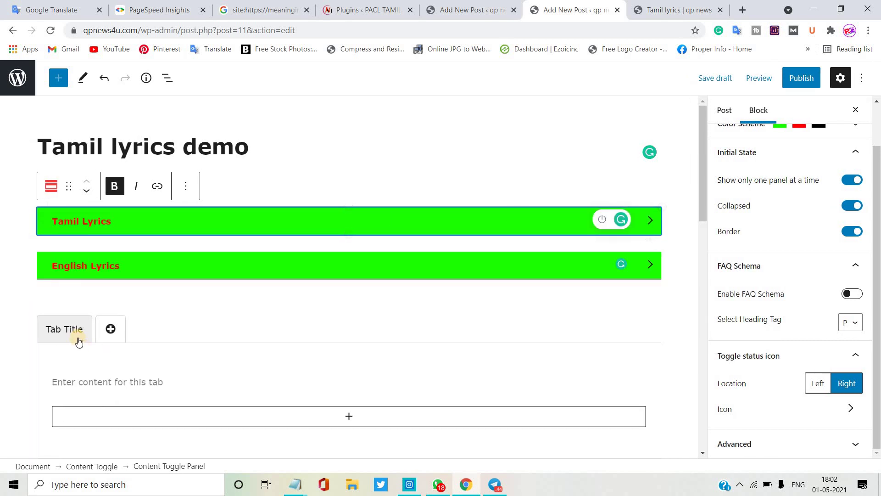
drag(81, 332, 48, 338)
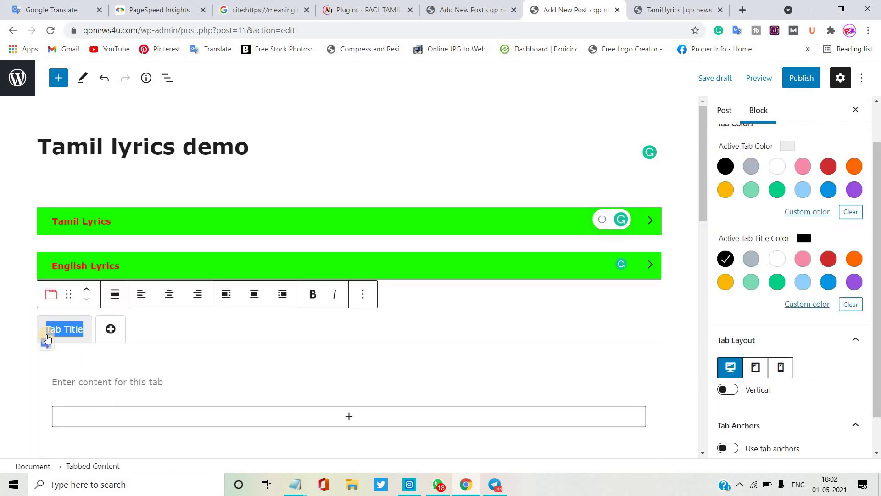
key(ctrl+v)
Step: Add a second tab titled 'English Lyrics'
click(144, 269)
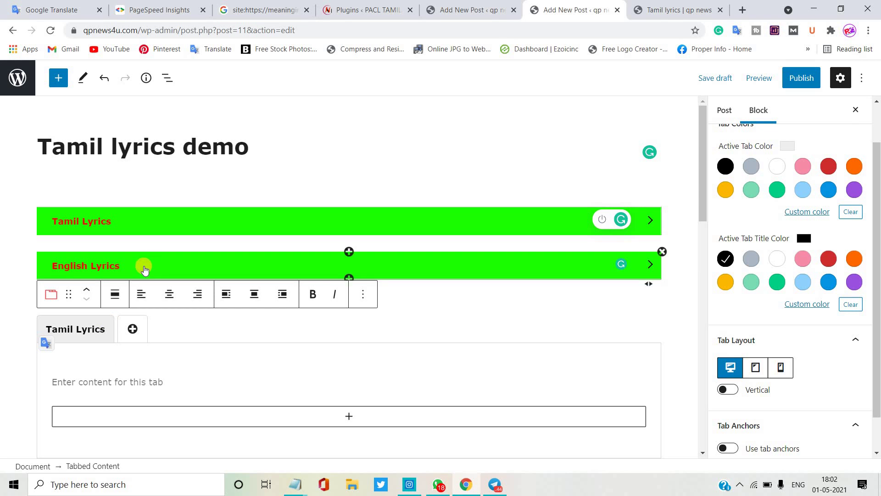
drag(144, 268, 52, 264)
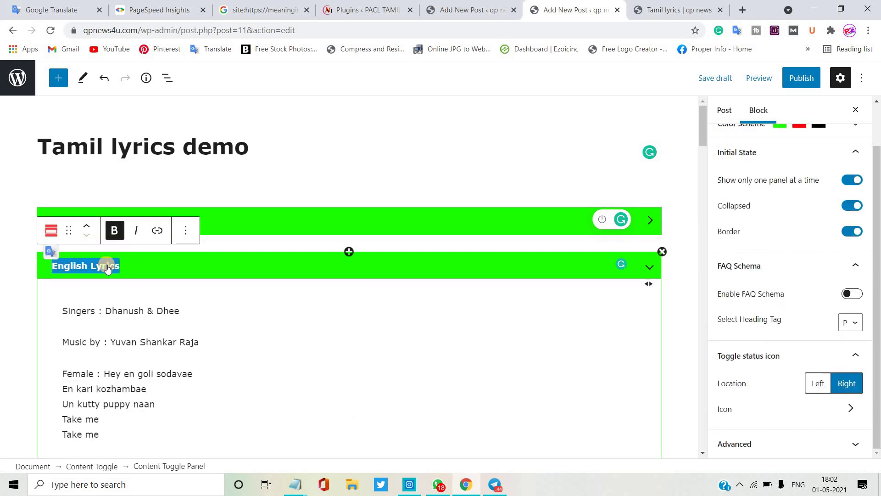
click(648, 266)
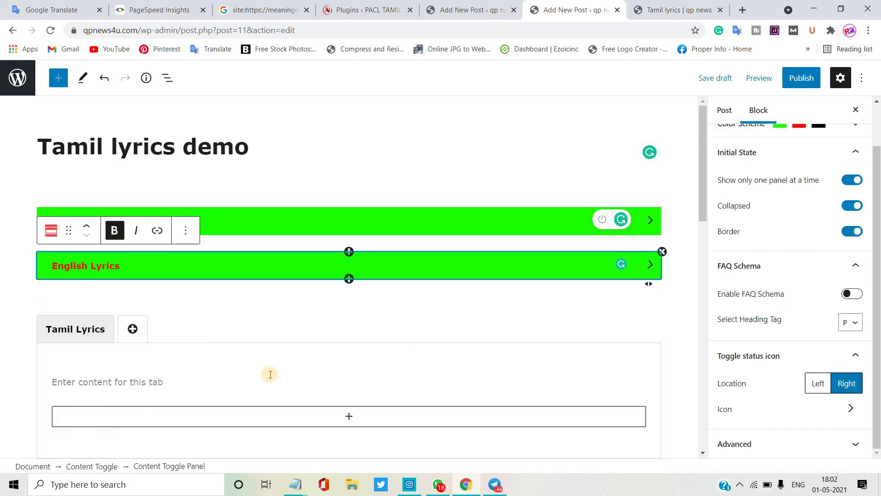
click(130, 331)
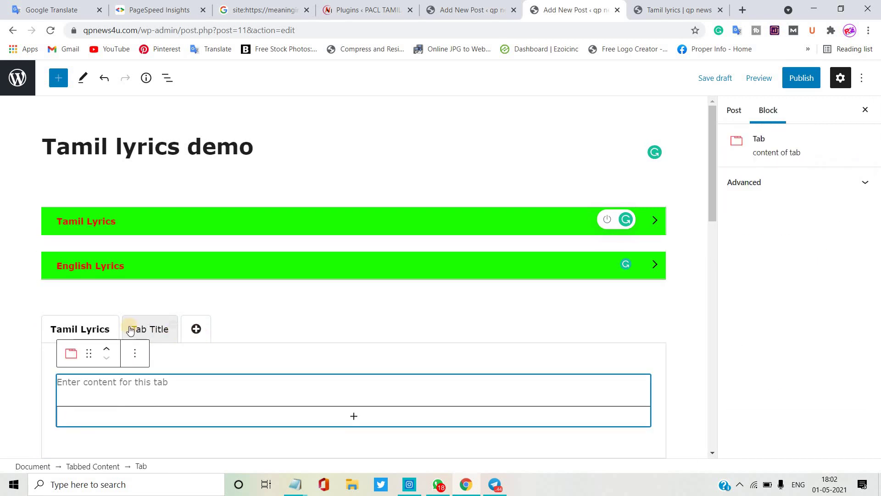
click(133, 335)
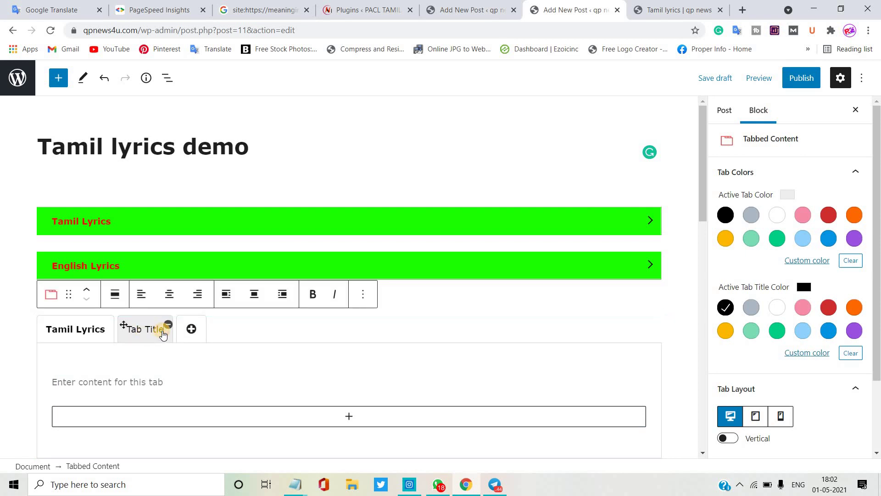
drag(163, 334, 127, 333)
text(English Lyrics)
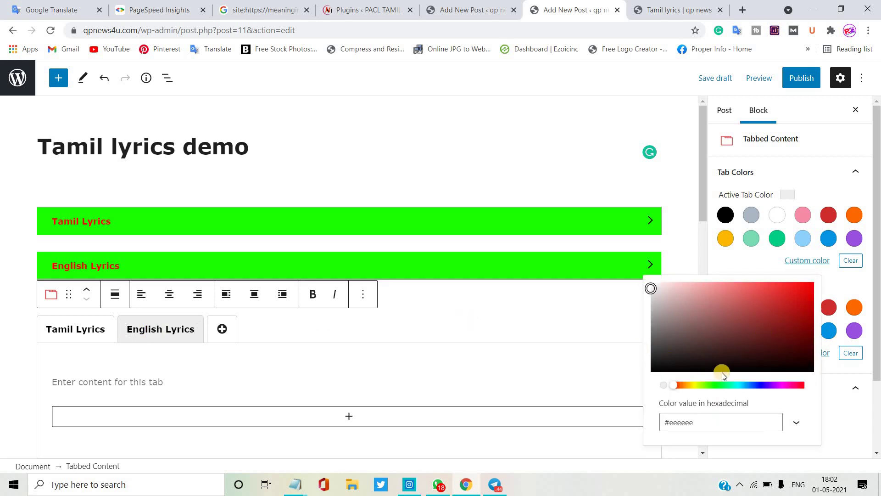
Step: Set the active tab colour to bright yellow (#ffff00)
click(695, 384)
drag(751, 329, 830, 276)
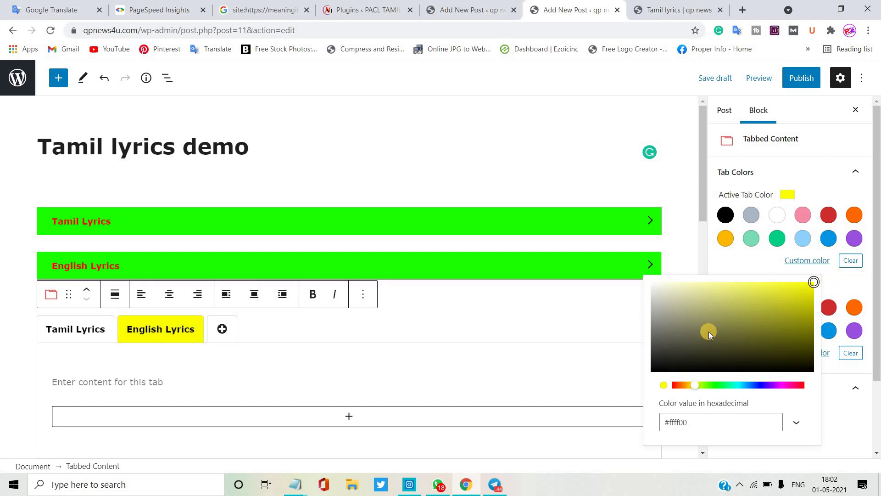
click(825, 354)
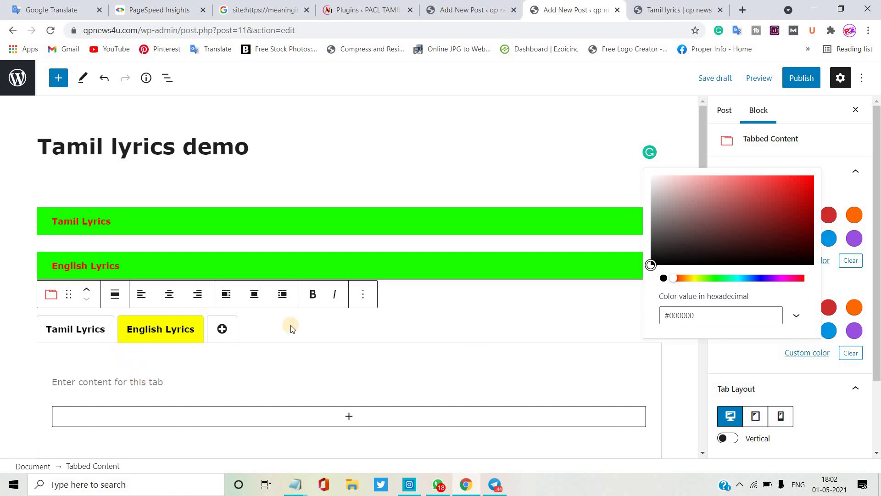
Step: Paste copied text into the tab, then delete the mistakenly pasted content
click(494, 221)
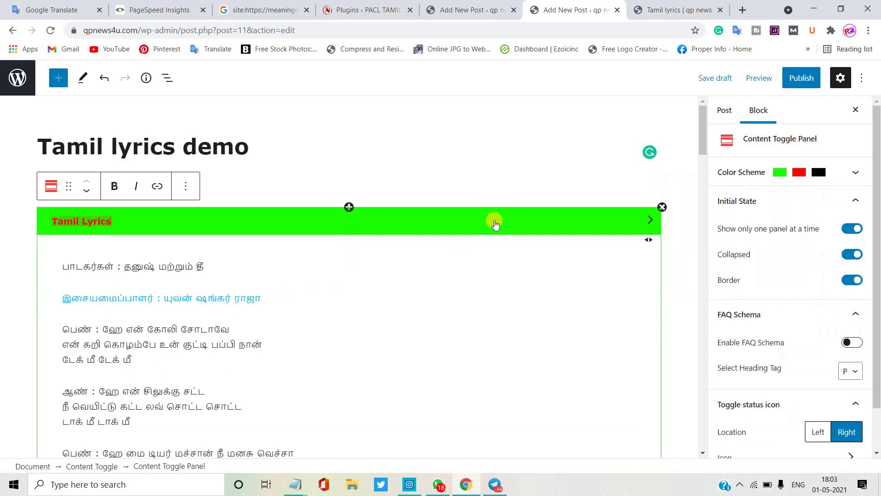
click(262, 290)
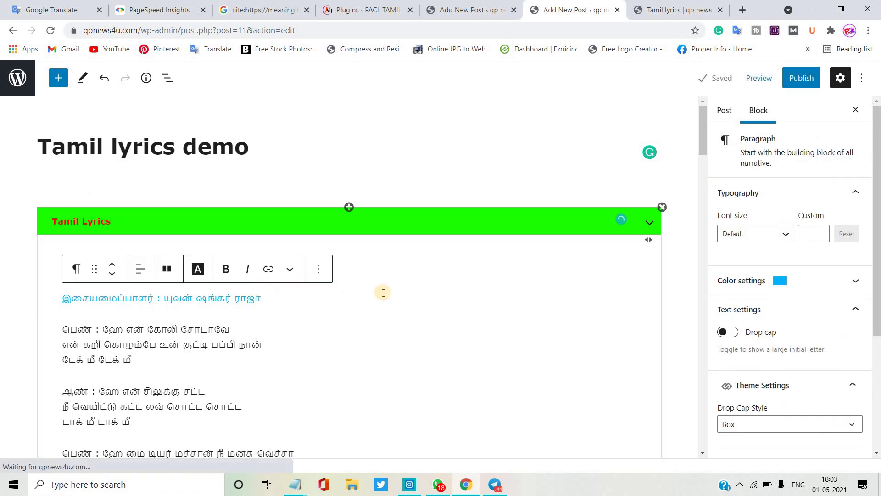
click(650, 225)
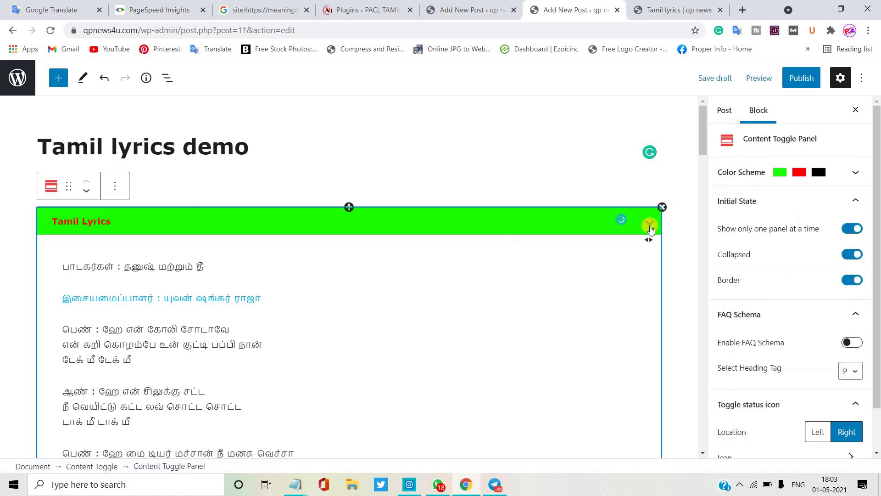
click(651, 226)
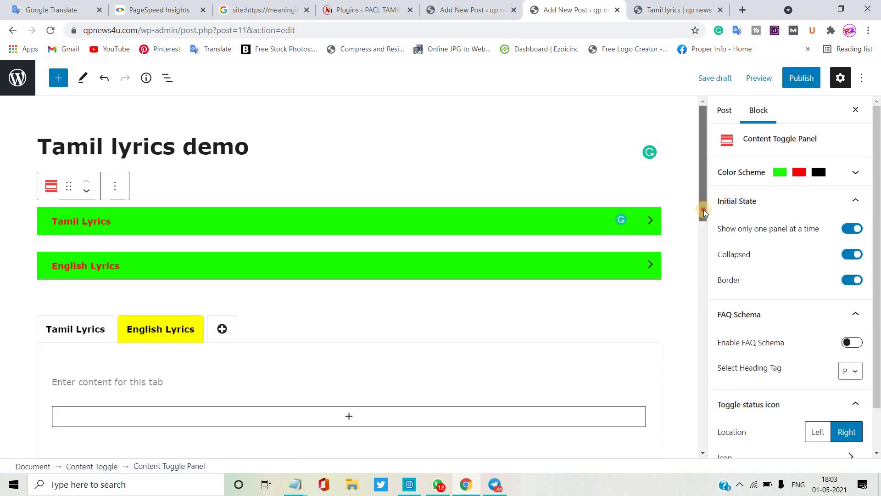
drag(703, 211, 704, 246)
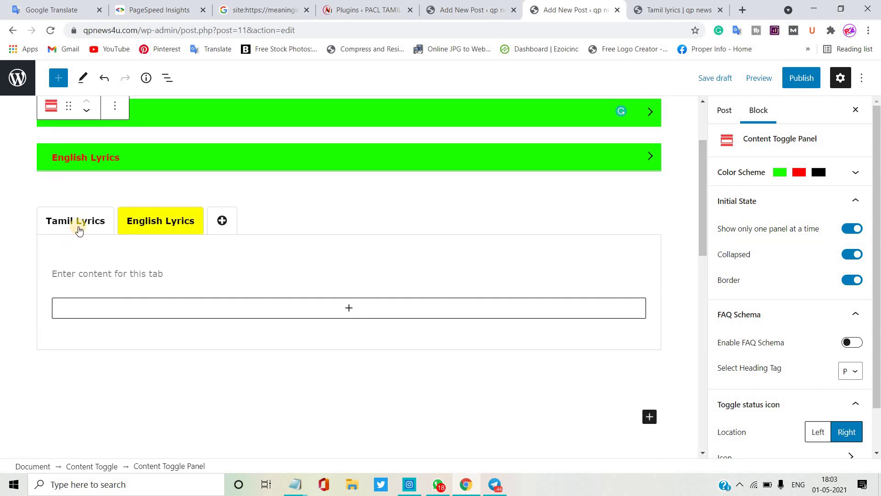
click(119, 268)
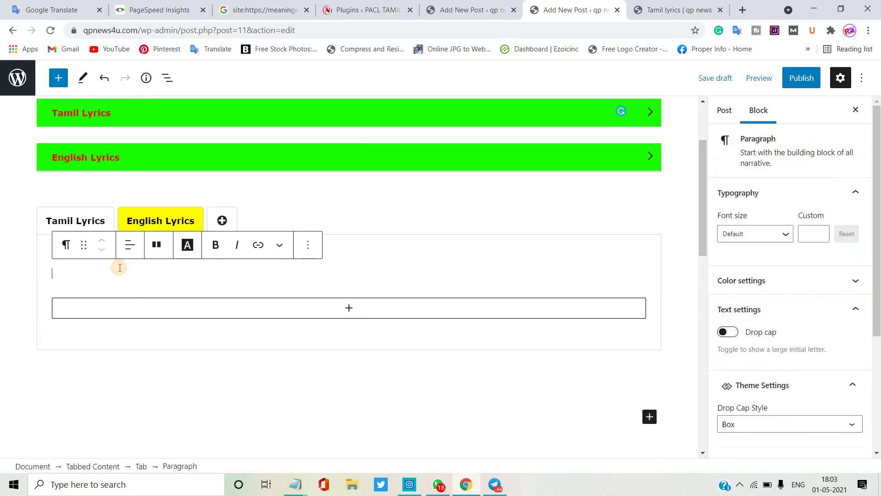
text(English Lyrics)
click(129, 287)
drag(128, 278, 53, 276)
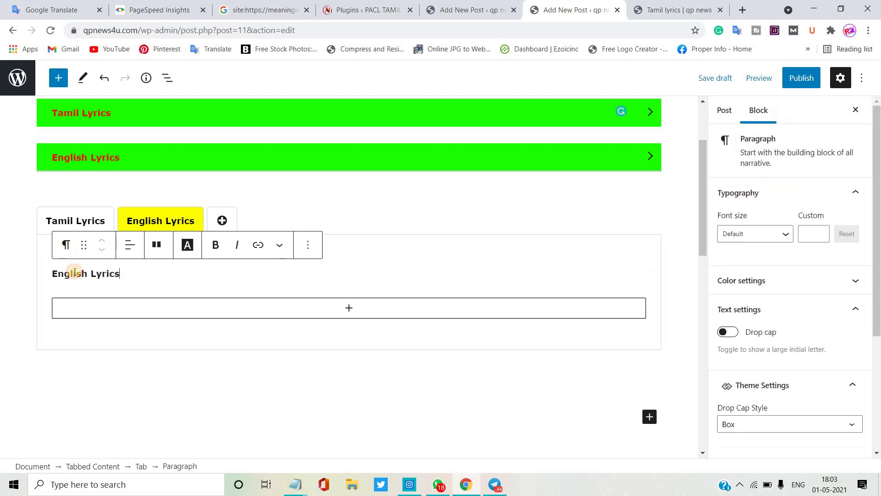
key(BackSpace)
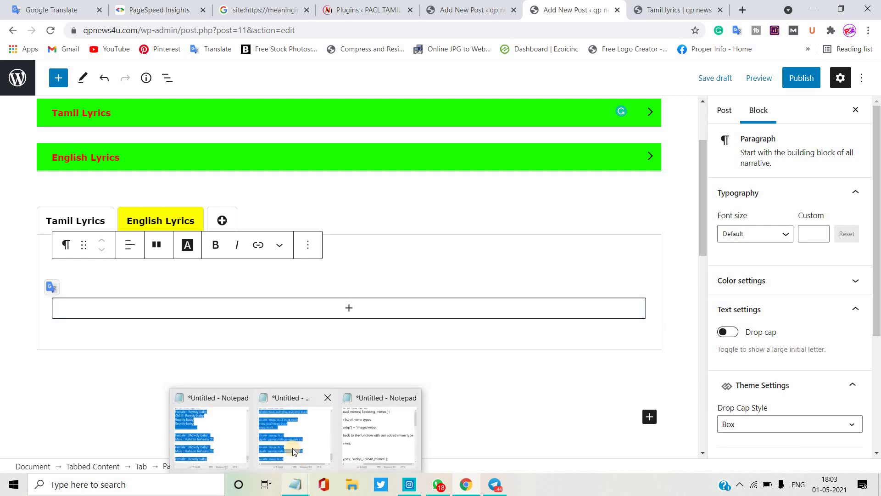
Step: Paste the English lyrics from Notepad into the tab and bring up the Tamil lyrics Notepad
click(293, 449)
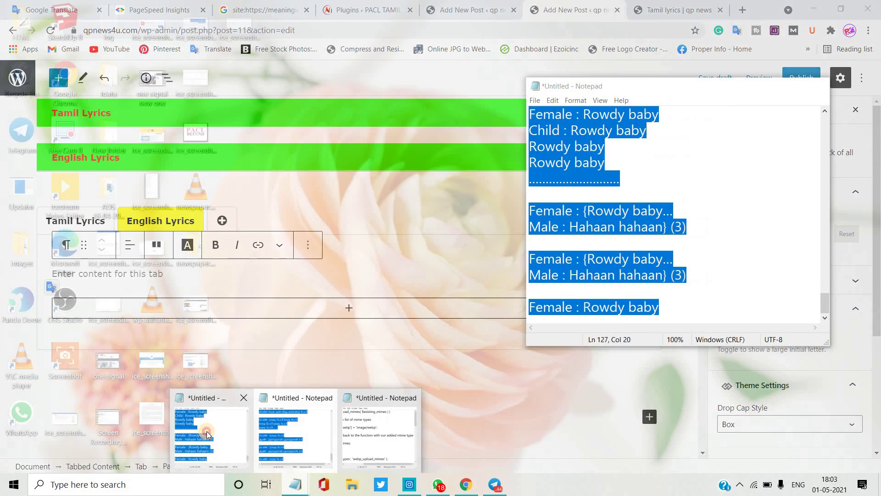
mouse_move(295, 485)
click(206, 431)
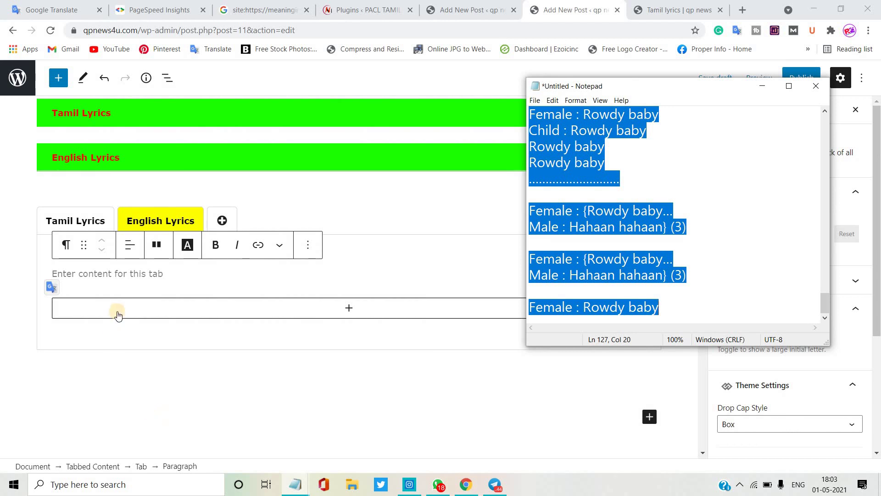
click(111, 277)
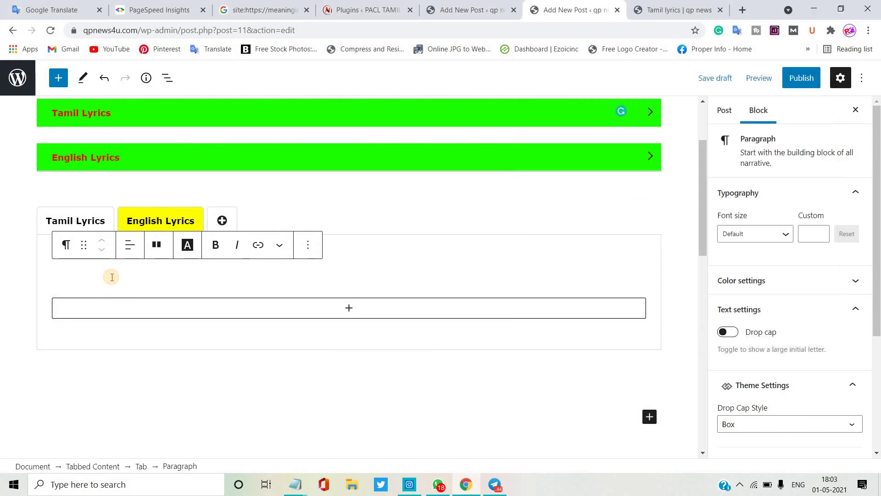
key(ctrl+v)
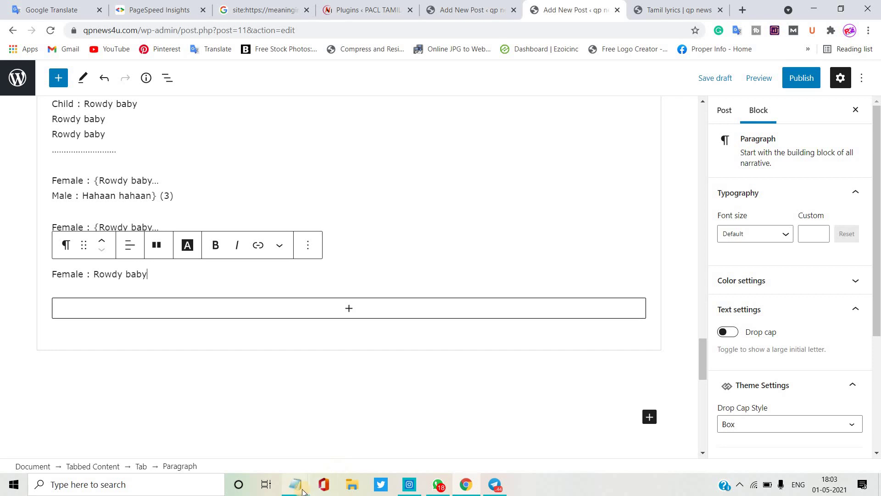
mouse_move(295, 483)
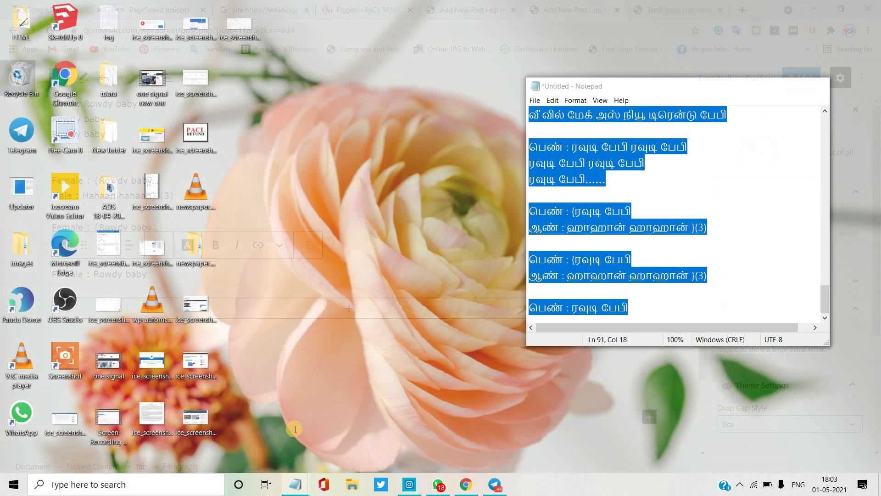
click(295, 429)
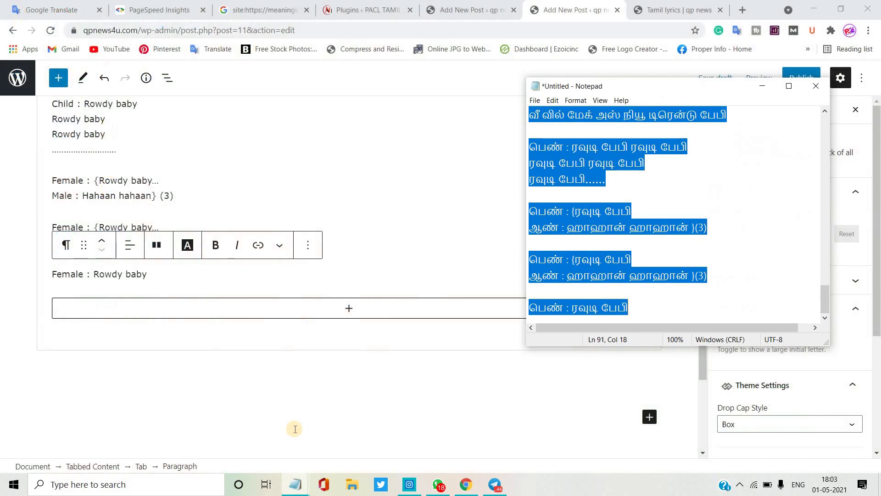
click(464, 384)
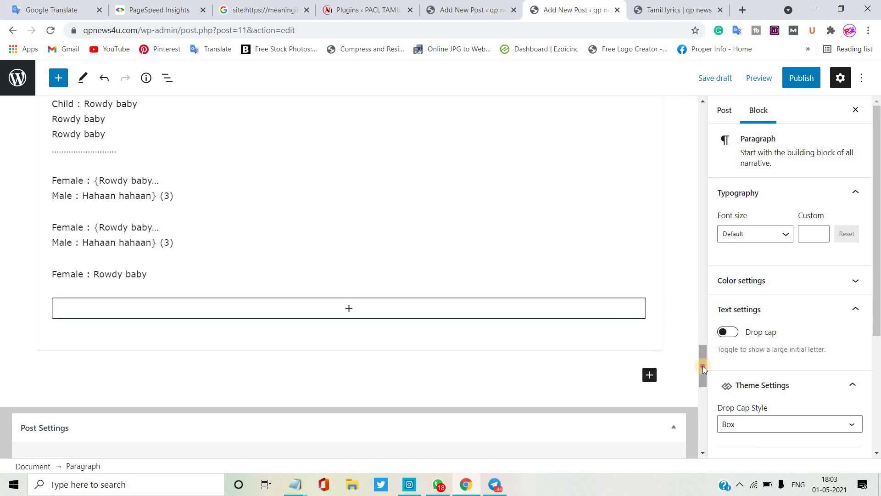
drag(703, 366, 695, 102)
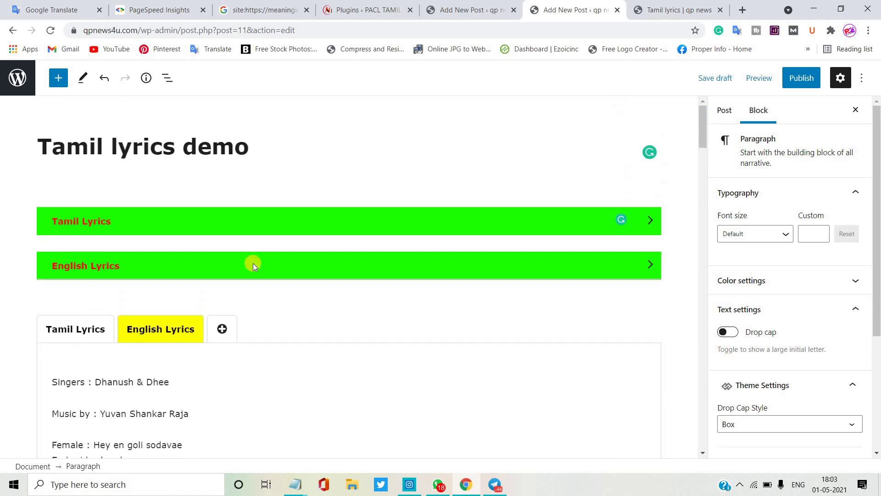
Step: Paste the Tamil song lyrics into the empty Tamil Lyrics tab of the tabbed block
click(72, 330)
click(72, 330)
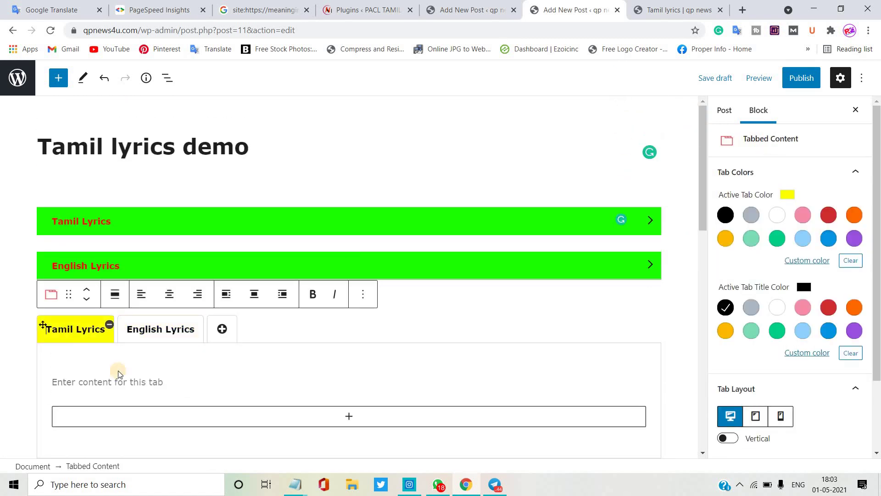
click(95, 381)
key(ctrl+v)
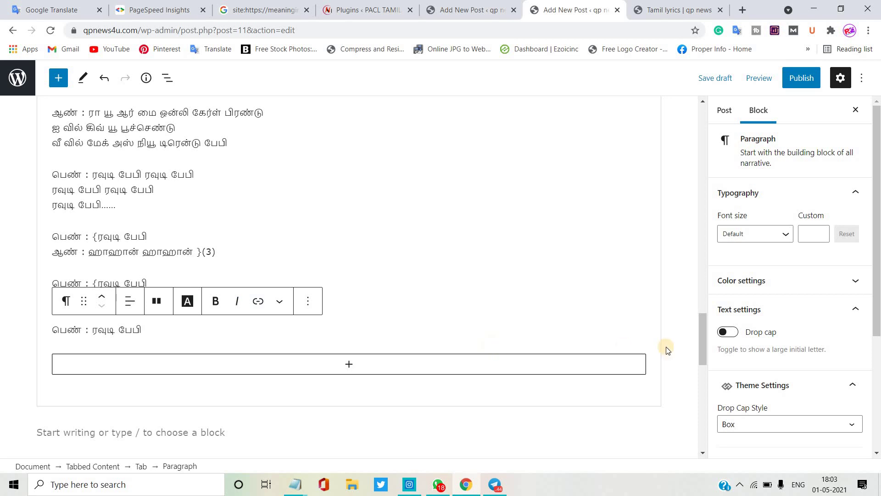
drag(705, 355, 699, 138)
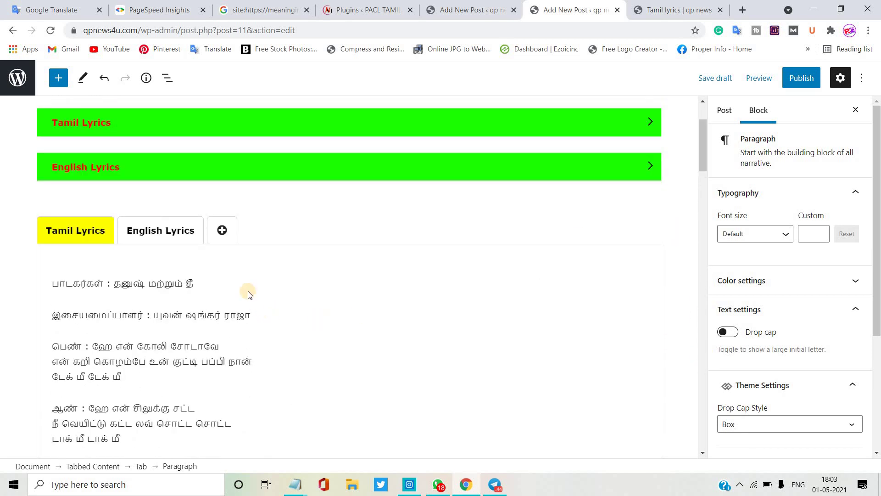
mouse_move(811, 234)
click(806, 235)
click(89, 331)
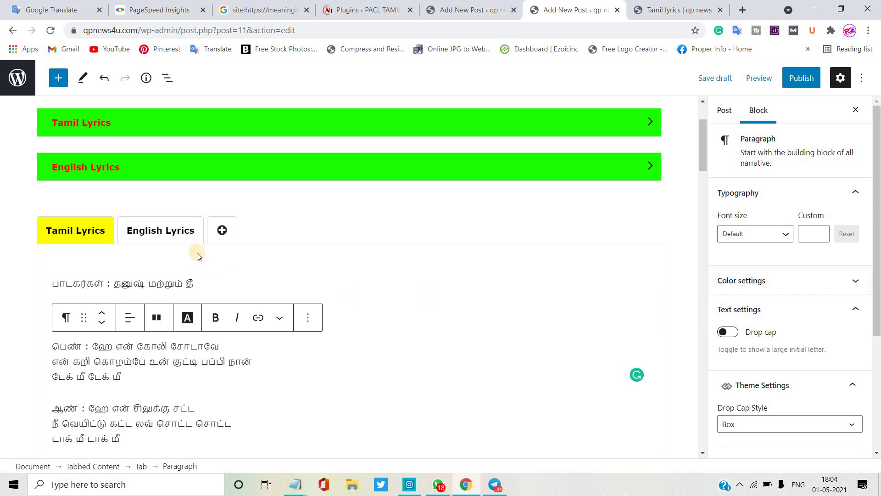
click(173, 231)
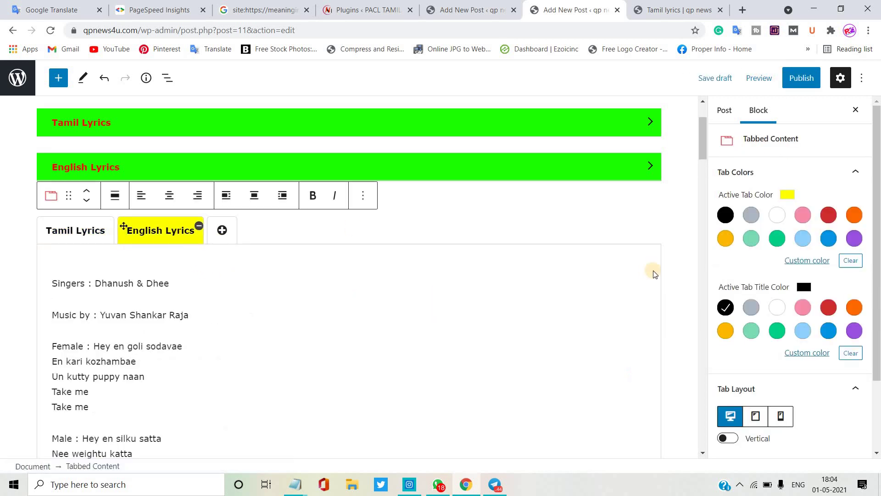
Step: Set the Tabbed Content tab layout to Accordion for both tablet and mobile screens
click(856, 171)
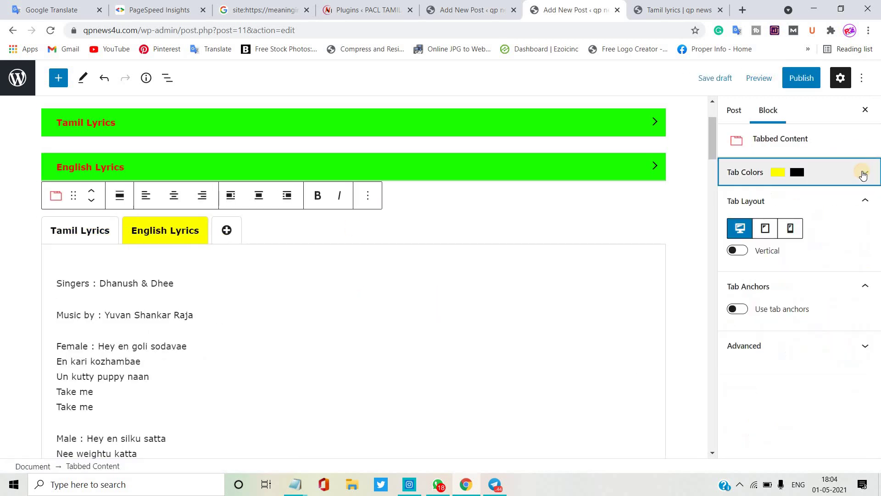
click(765, 235)
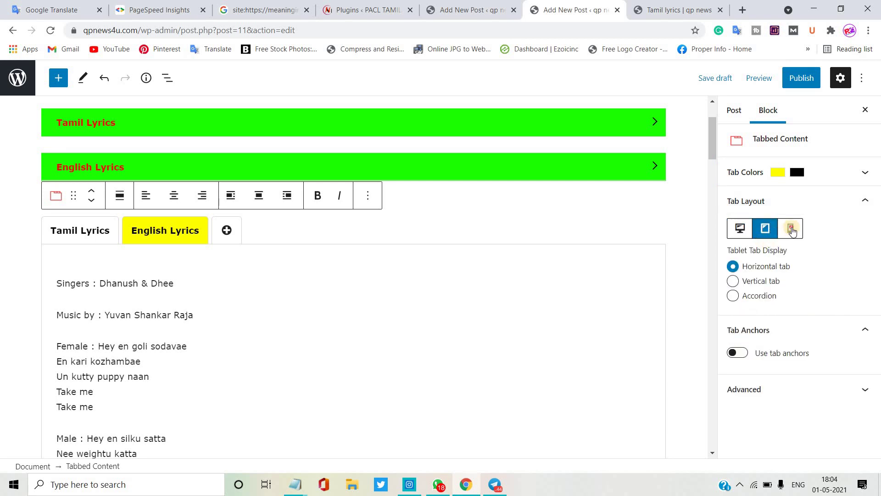
click(792, 229)
click(765, 228)
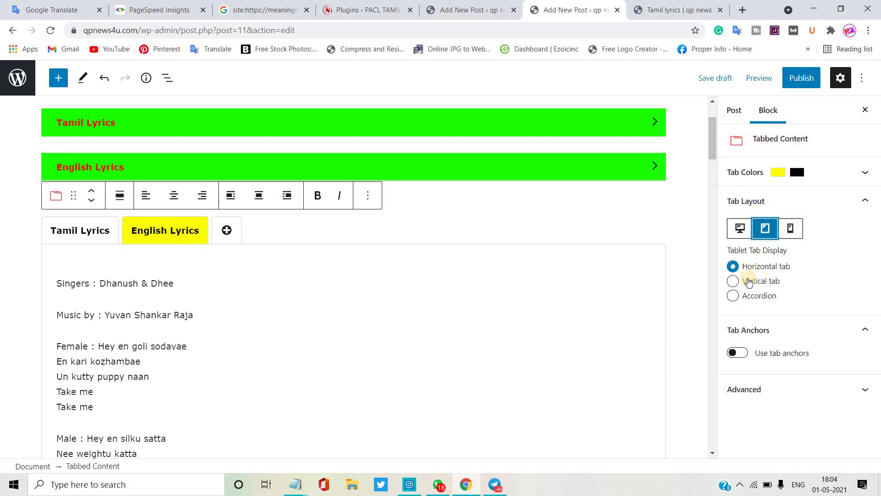
click(733, 296)
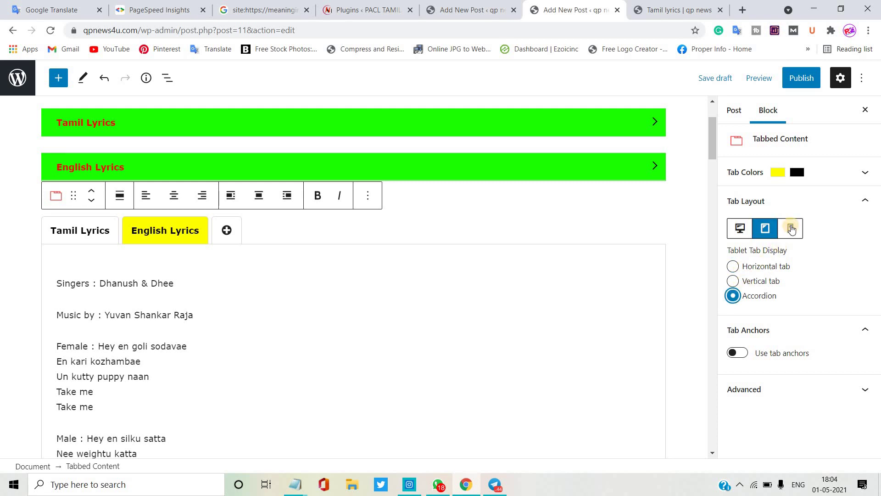
click(790, 227)
click(734, 296)
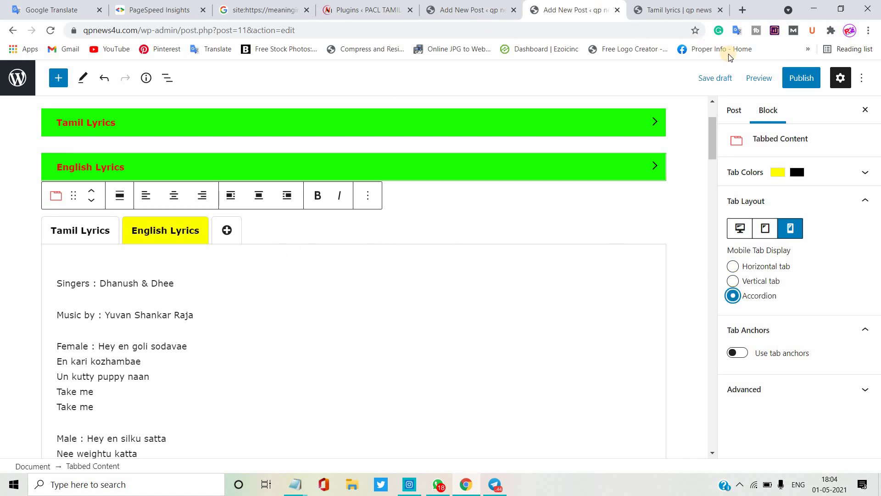
Step: Publish the 'Tamil lyrics demo' post and open the live post
click(791, 78)
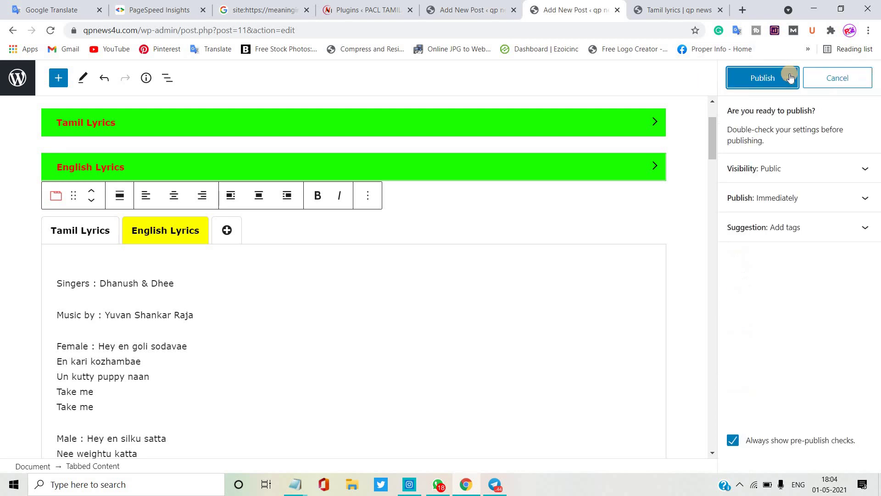
click(770, 79)
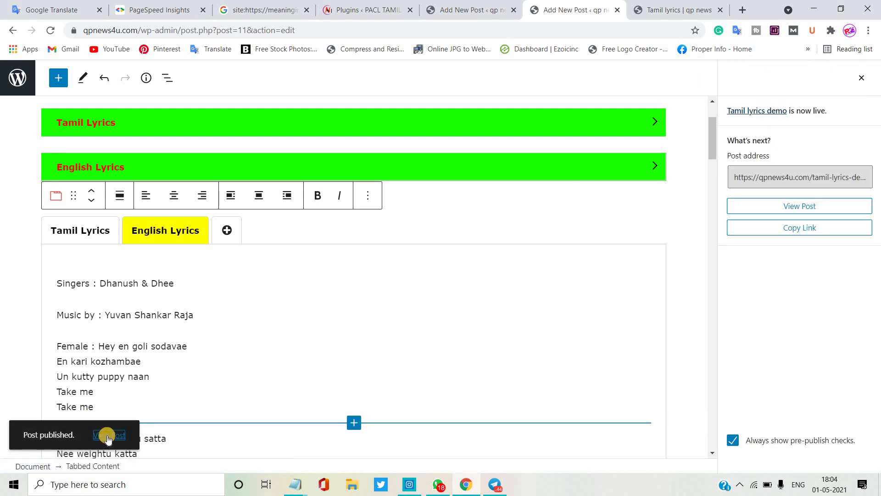
click(108, 437)
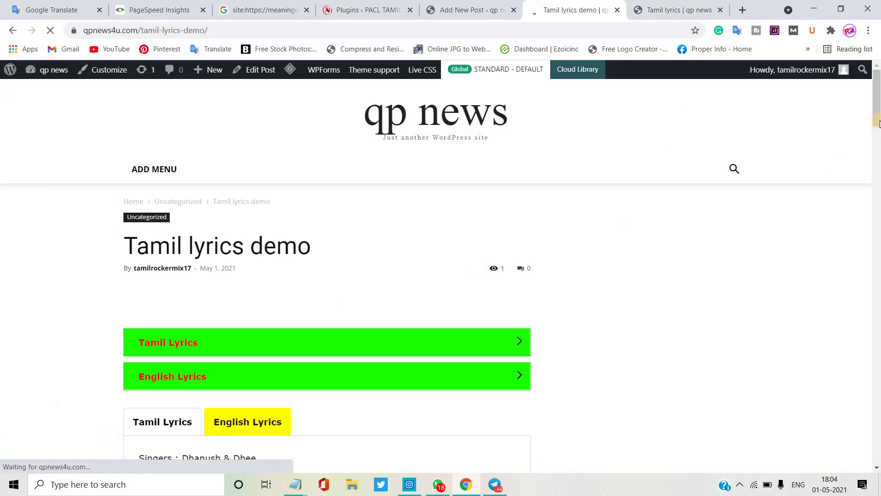
Step: On the live page, switch between the Tamil and English Lyrics tabs and toggle the English Lyrics panel
drag(877, 123, 879, 151)
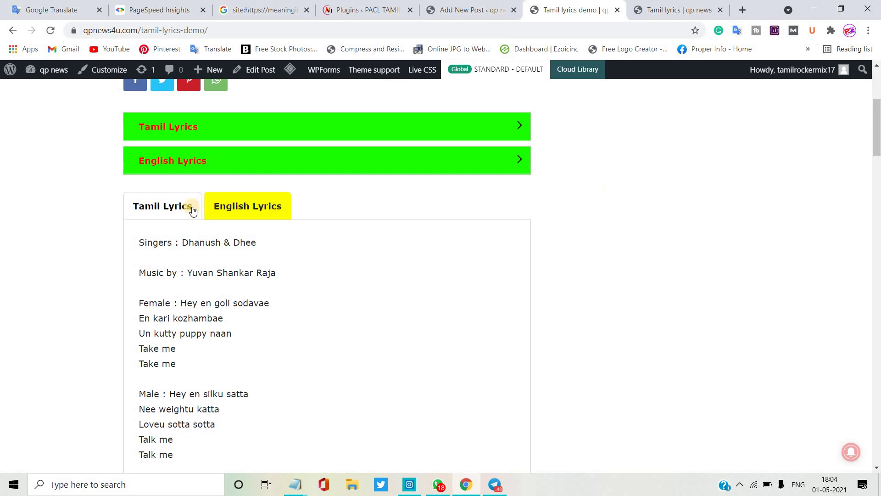
click(181, 205)
click(244, 211)
click(206, 169)
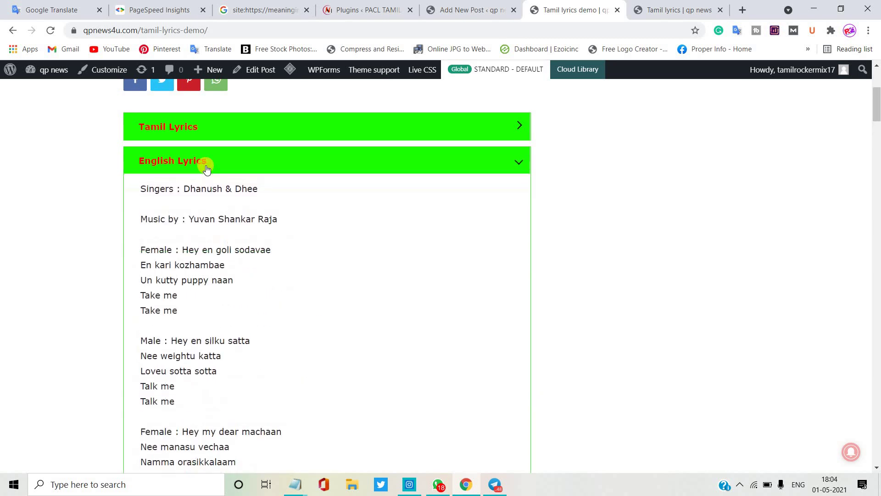
click(207, 169)
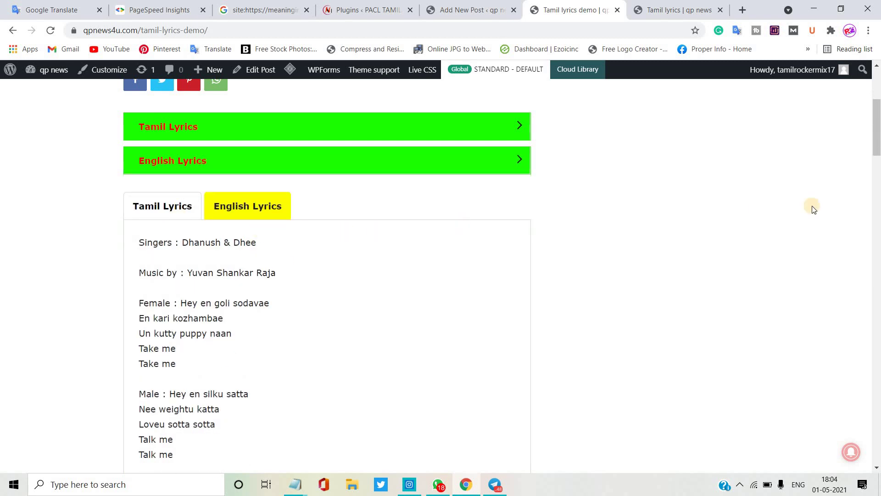
mouse_move(877, 138)
mouse_down()
mouse_move(877, 372)
mouse_move(877, 76)
mouse_up()
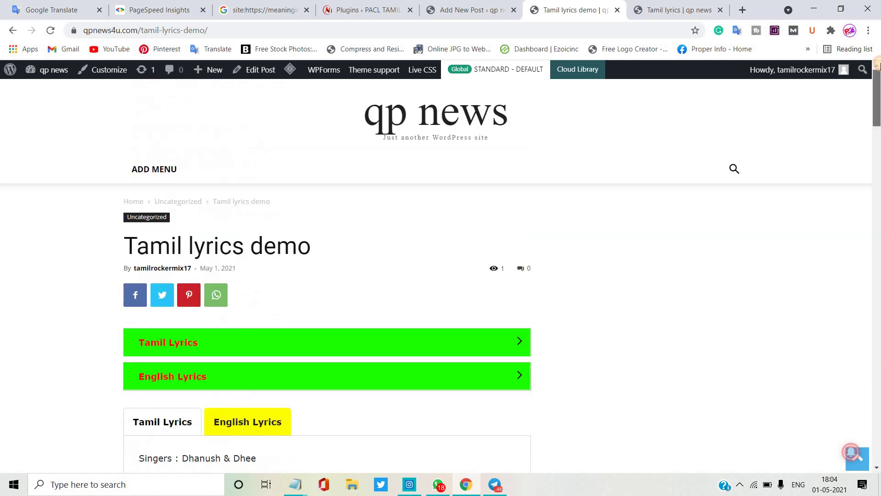
Step: Open Chrome DevTools on the live post to preview it at mobile width
right_click(476, 239)
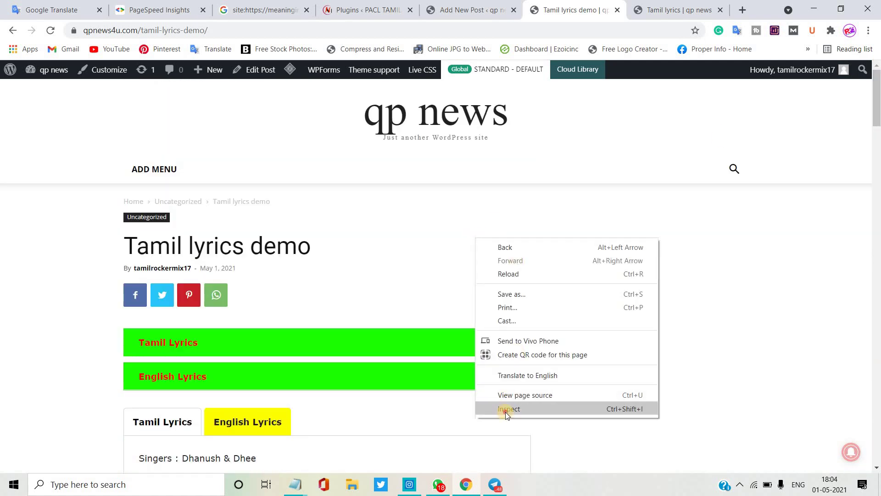
click(505, 409)
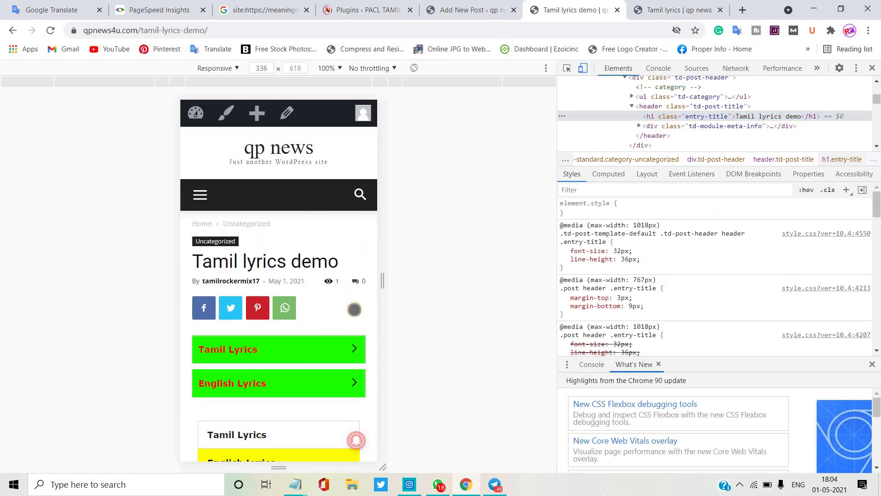
scroll(355, 310, down, 1)
scroll(354, 310, down, 2)
scroll(355, 309, down, 2)
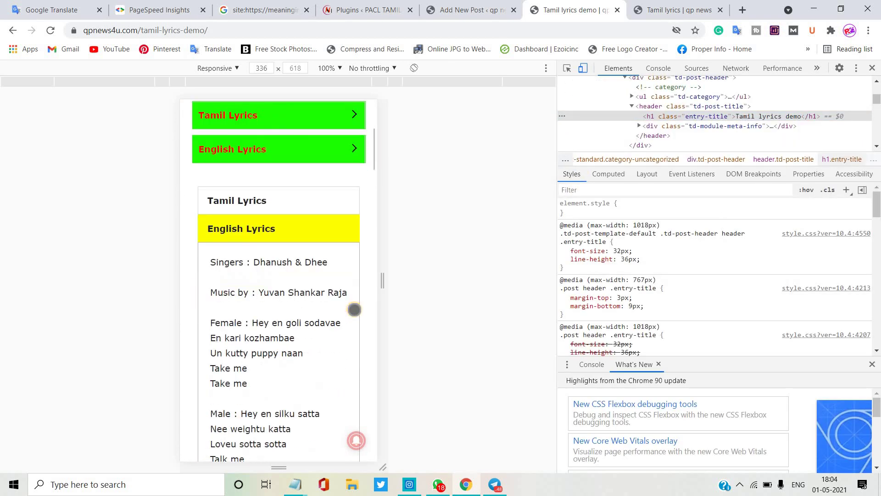
Step: Expand and collapse the Tamil and English Lyrics accordion items in the 336×618 mobile preview
click(307, 234)
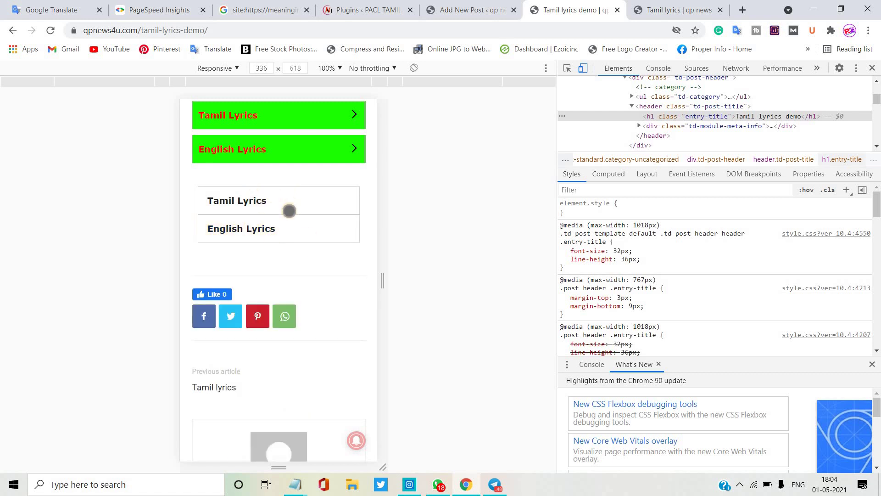
click(262, 198)
click(262, 198)
click(263, 224)
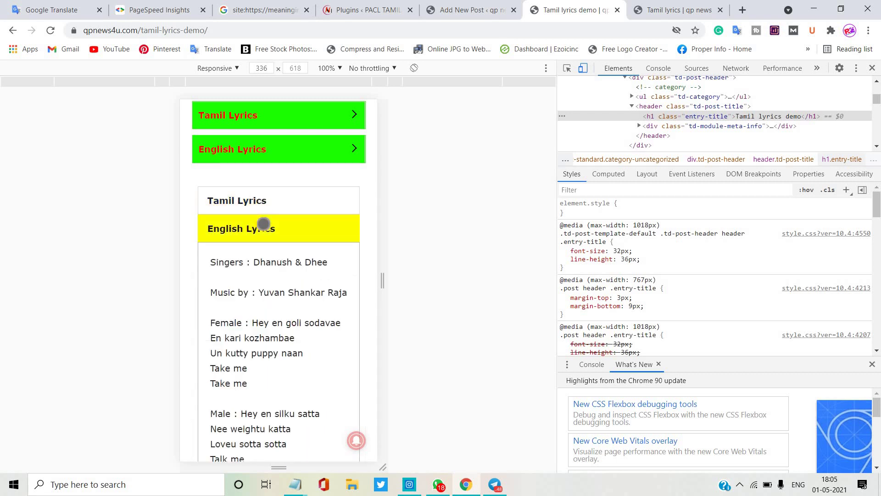
click(263, 223)
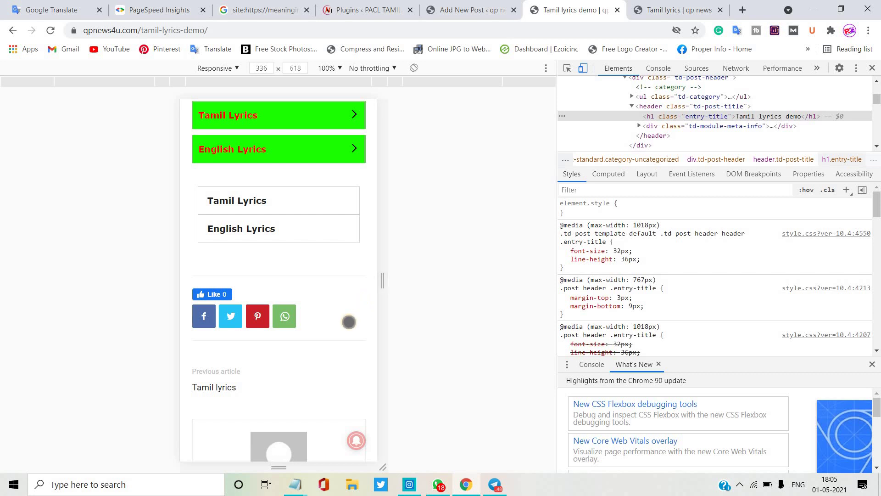
scroll(349, 322, down, 1)
scroll(349, 322, down, 4)
scroll(349, 322, down, 4)
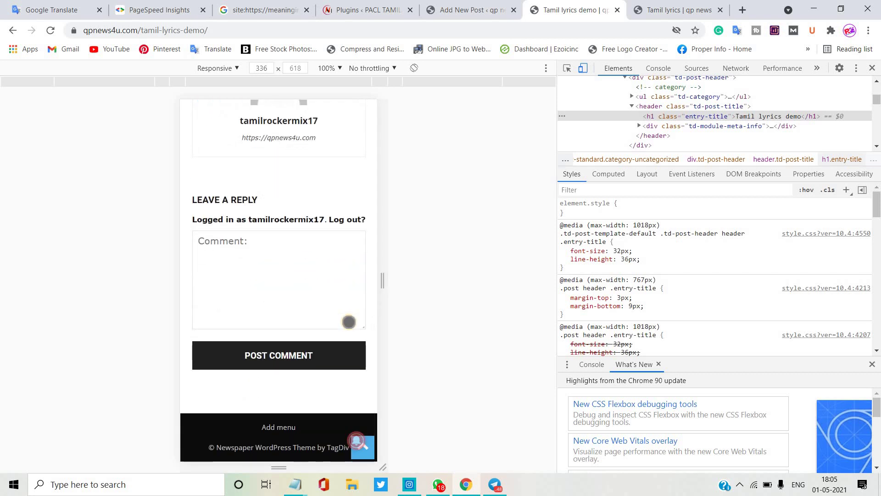
scroll(348, 322, up, 1)
scroll(349, 322, up, 3)
scroll(349, 322, up, 4)
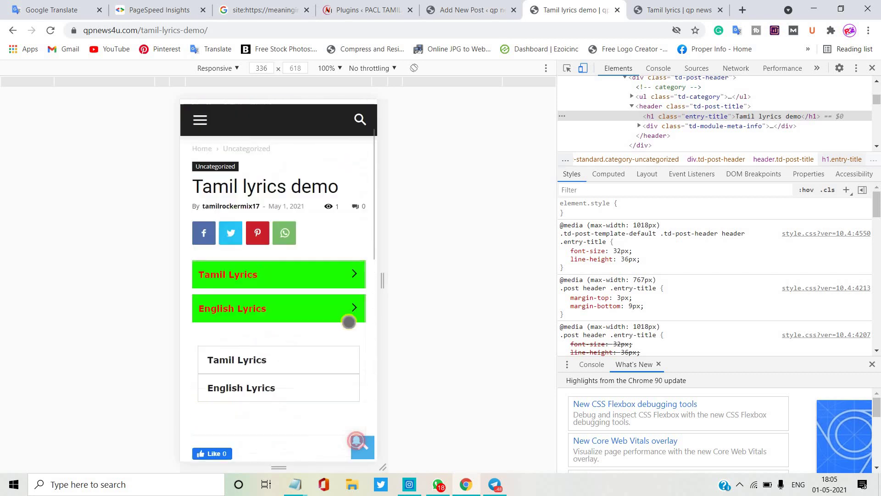
scroll(349, 321, up, 2)
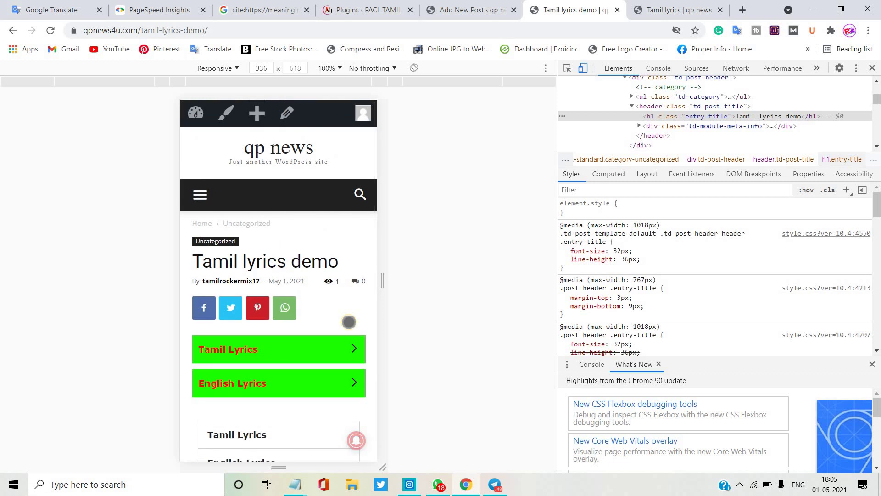